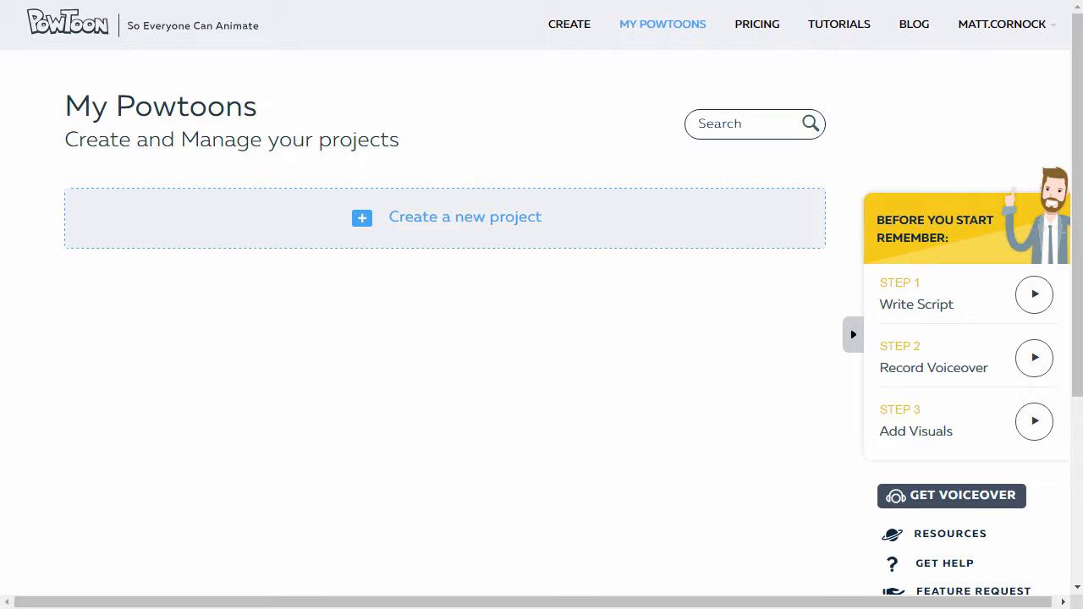
Create a new project in the Whiteboard style.
{"action": "left_click", "coordinate": [455, 234]}
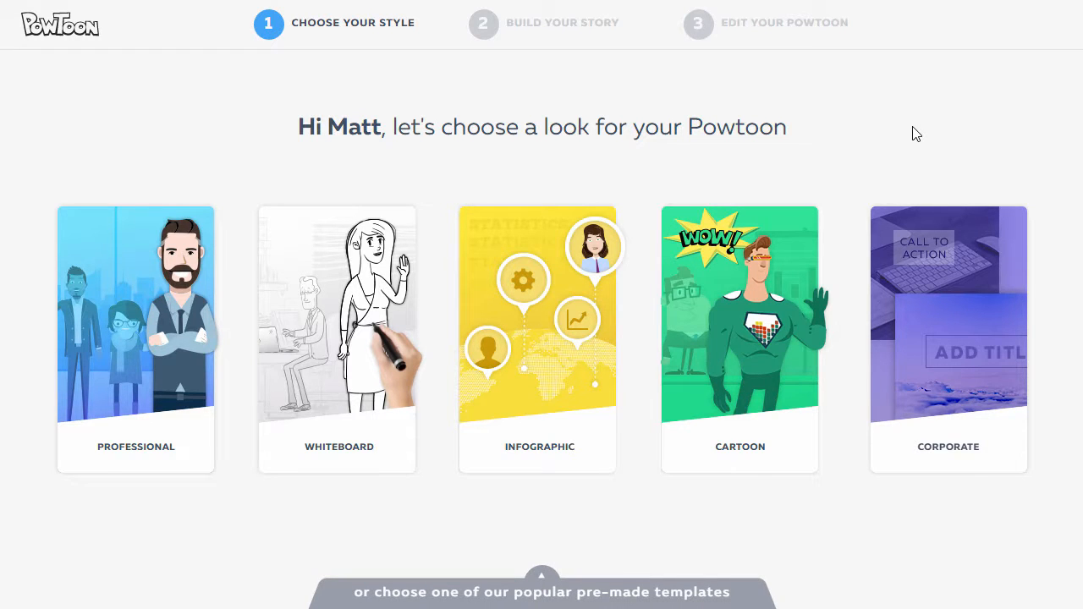
{"action": "left_click", "coordinate": [366, 421]}
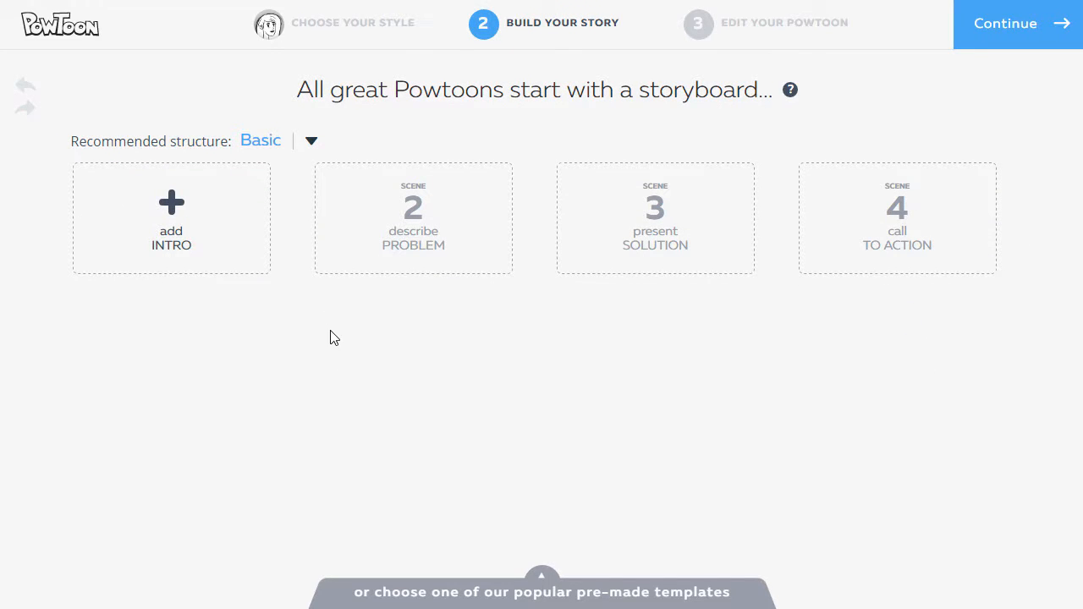
Switch the storyboard structure to Student and back to Basic.
{"action": "left_click", "coordinate": [310, 144]}
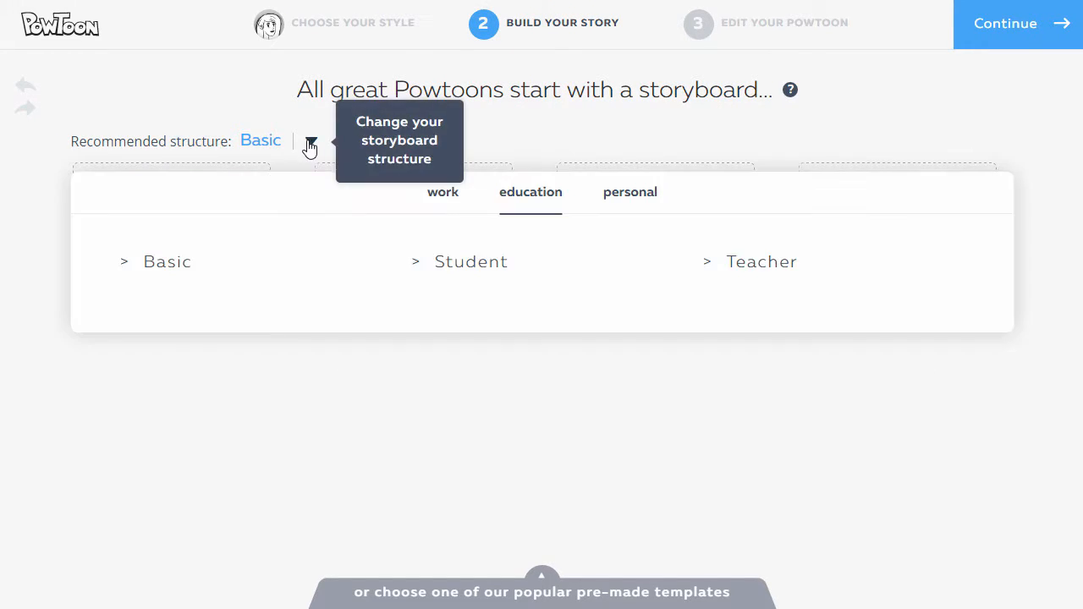
{"action": "left_click", "coordinate": [466, 264]}
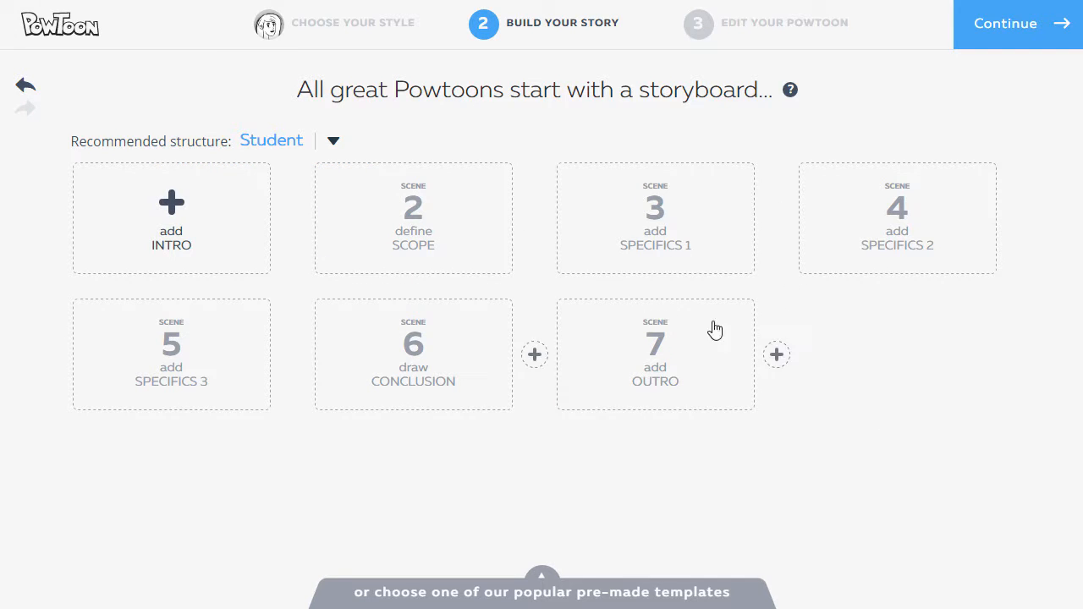
{"action": "left_click", "coordinate": [333, 141]}
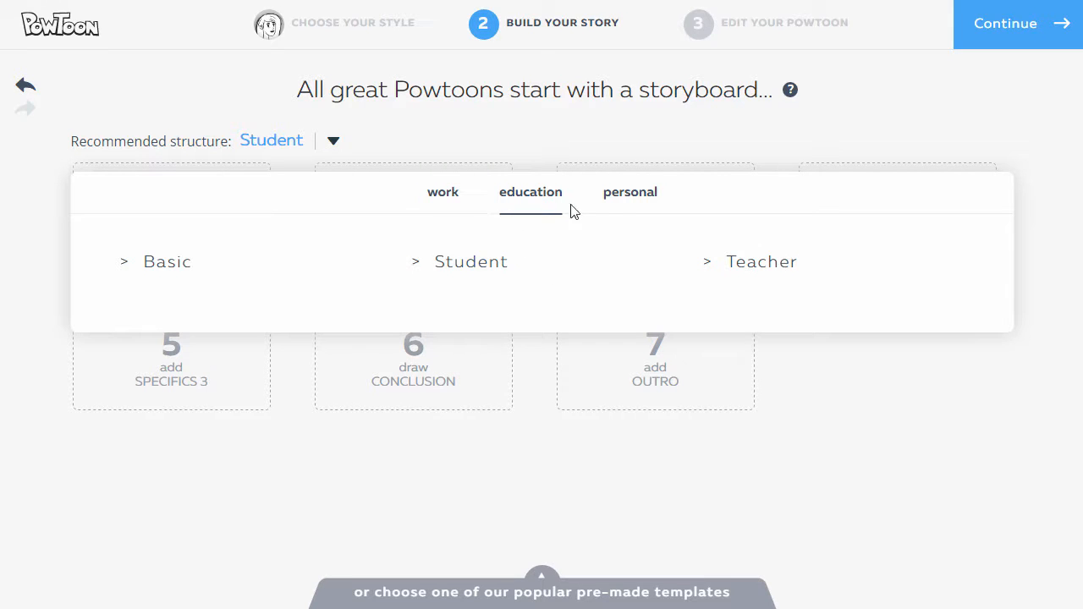
{"action": "left_click", "coordinate": [184, 264]}
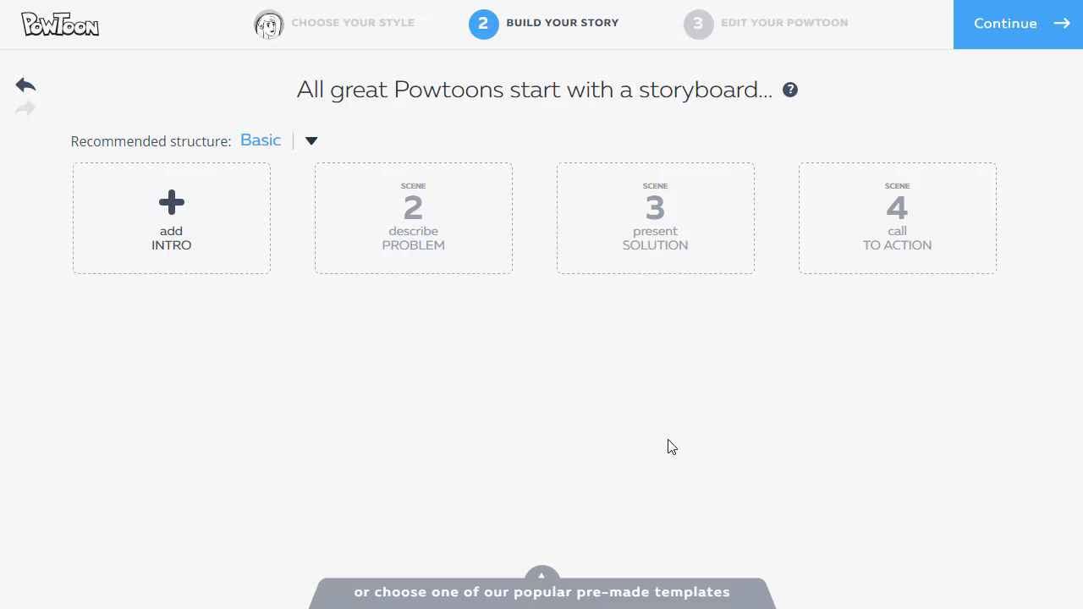
Fill the intro scene with the "Hi Worker Name" template and the problem scene with the thinking man and "Add Text" cloud template.
{"action": "left_click", "coordinate": [142, 270]}
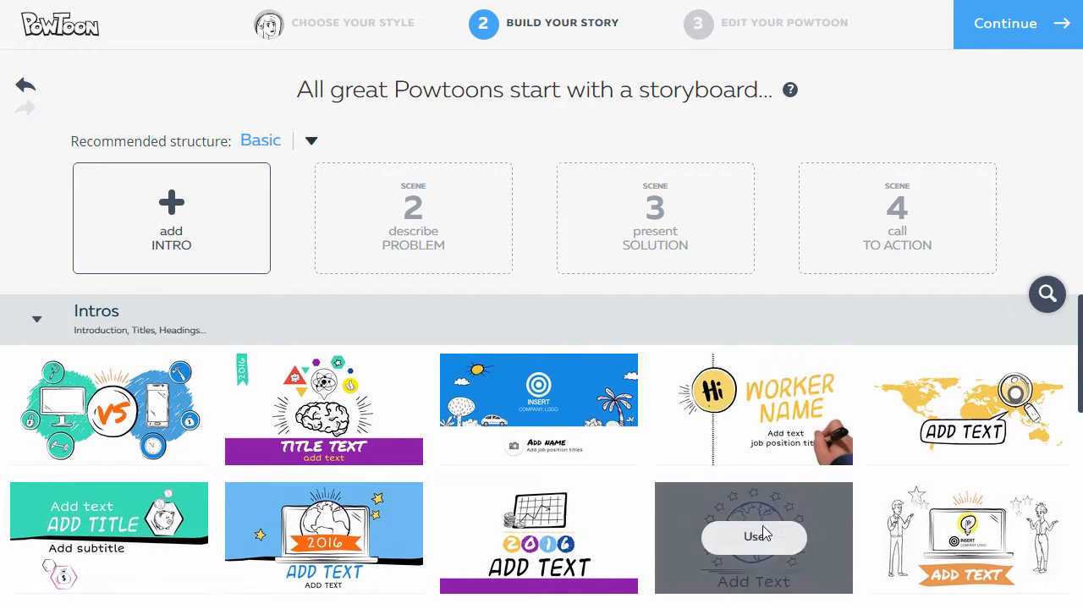
{"action": "left_click", "coordinate": [806, 438]}
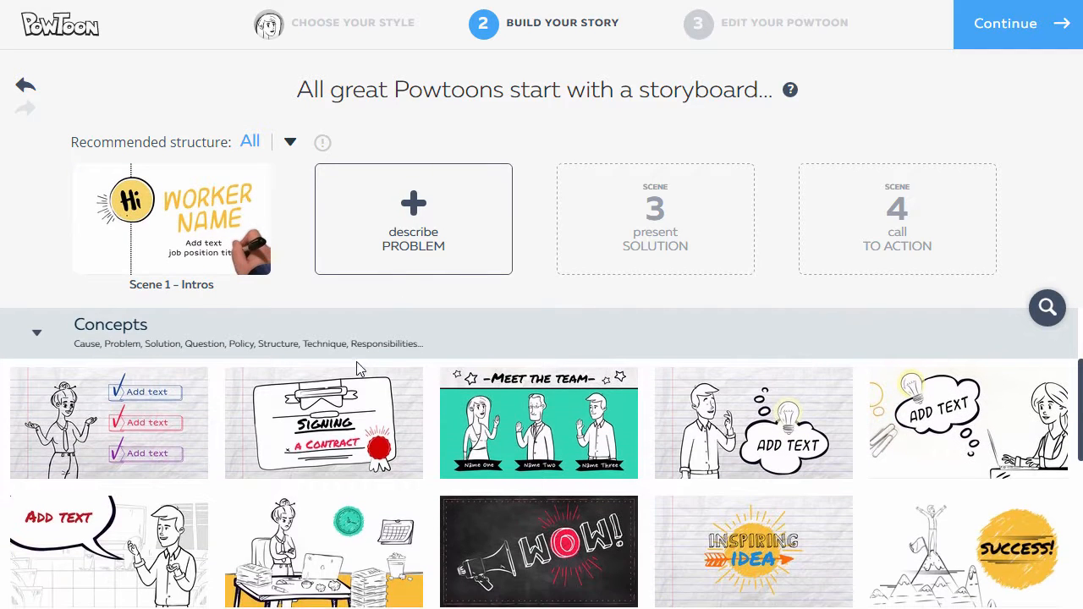
{"action": "mouse_move", "coordinate": [182, 448]}
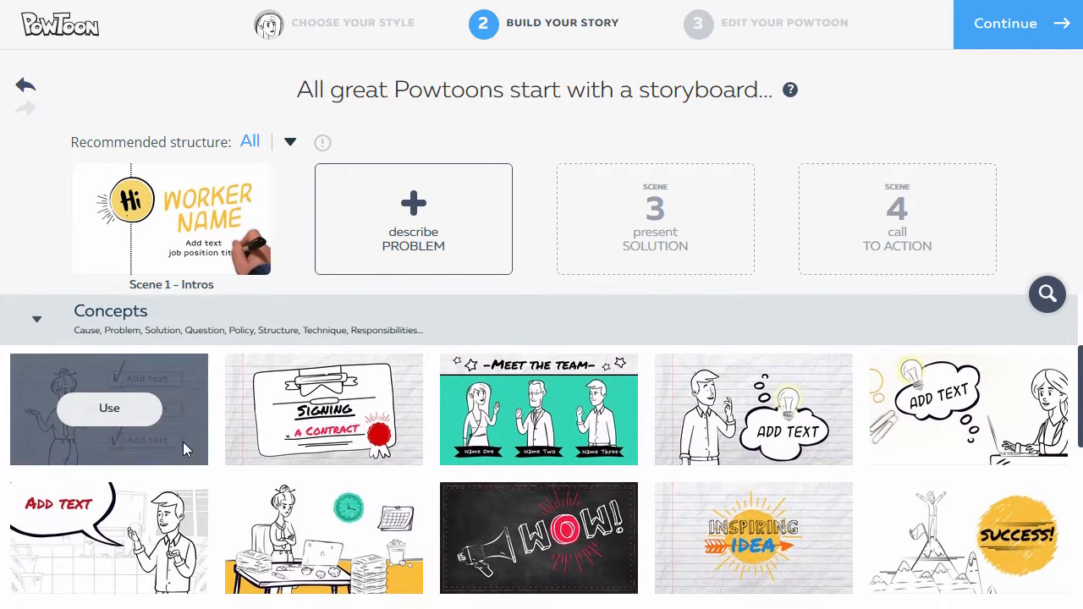
{"action": "left_click", "coordinate": [322, 419]}
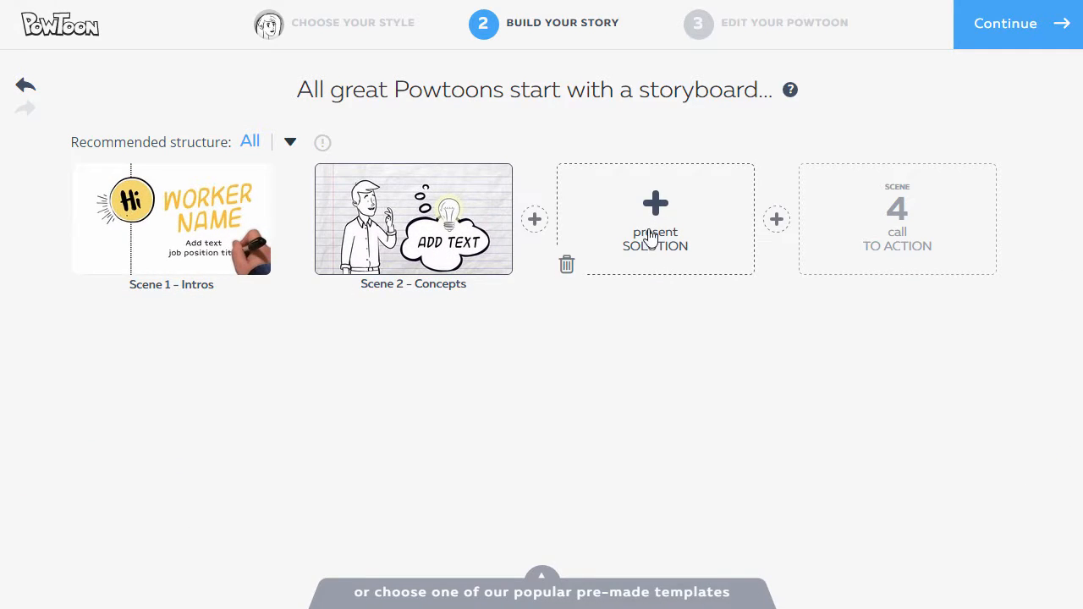
Fill the solution scene with the "Inspiring Idea" template from Concepts.
{"action": "scroll", "coordinate": [757, 500], "scroll_direction": "down", "scroll_amount": 5}
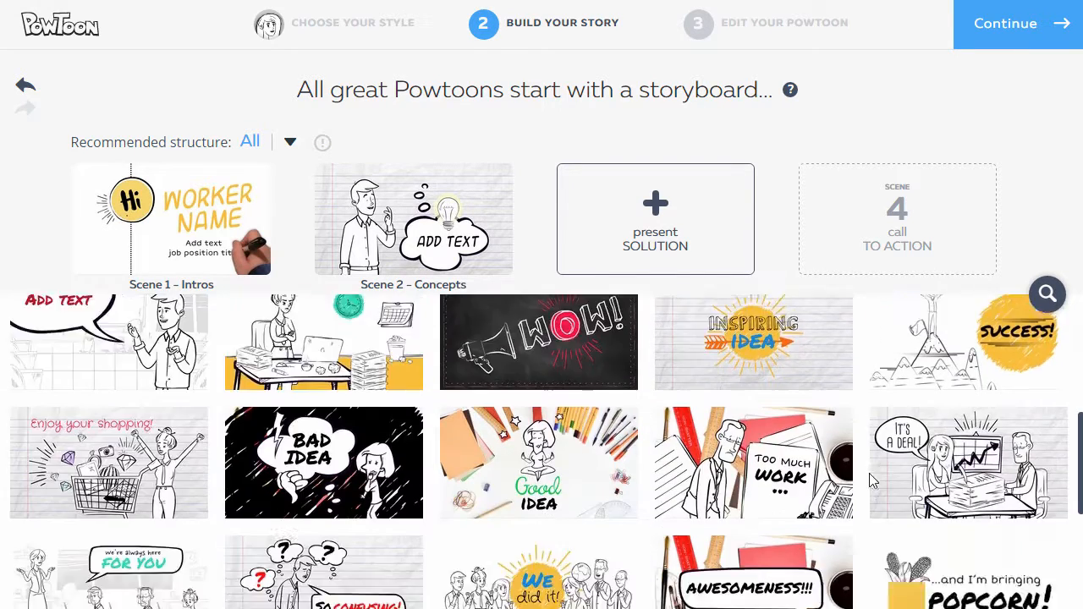
{"action": "scroll", "coordinate": [255, 526], "scroll_direction": "up", "scroll_amount": 10}
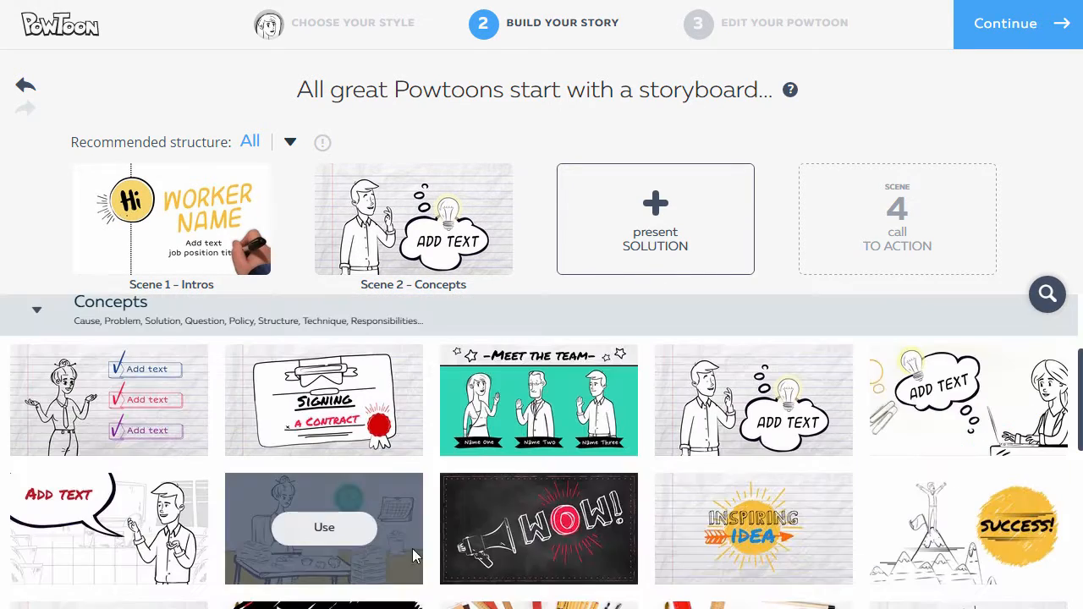
{"action": "left_click", "coordinate": [756, 533]}
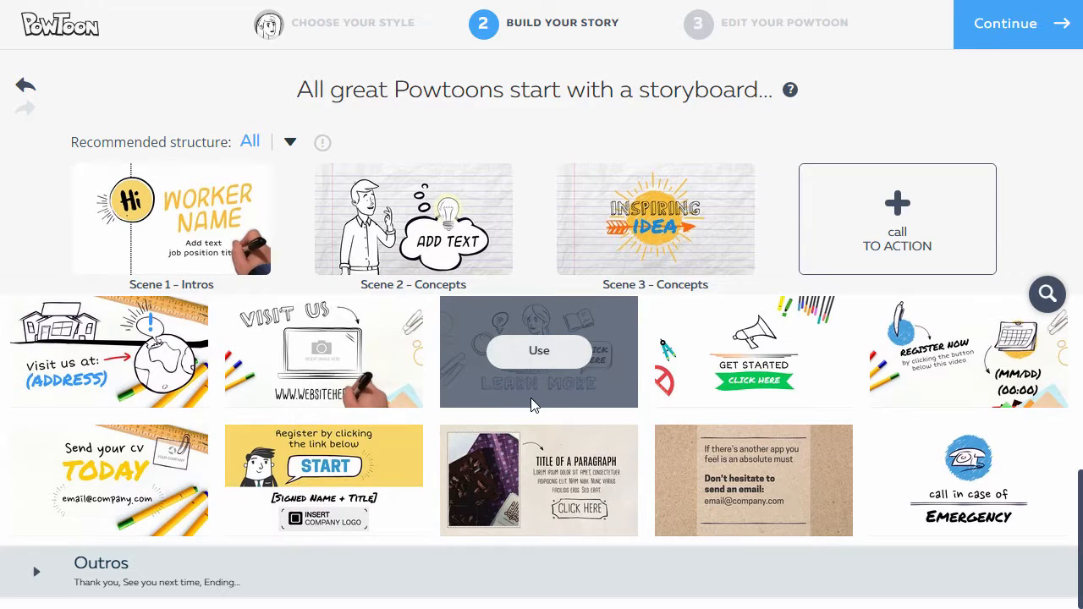
Fill the call-to-action scene with the "Feel free to call us" template and continue to the slide editor.
{"action": "scroll", "coordinate": [761, 423], "scroll_direction": "up", "scroll_amount": 3}
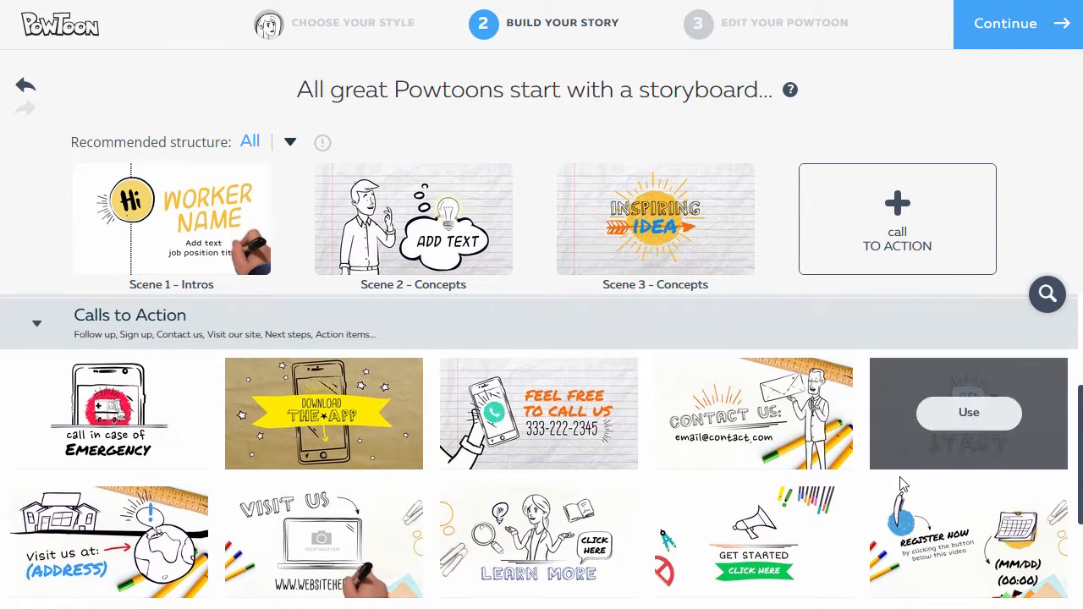
{"action": "left_click", "coordinate": [539, 412]}
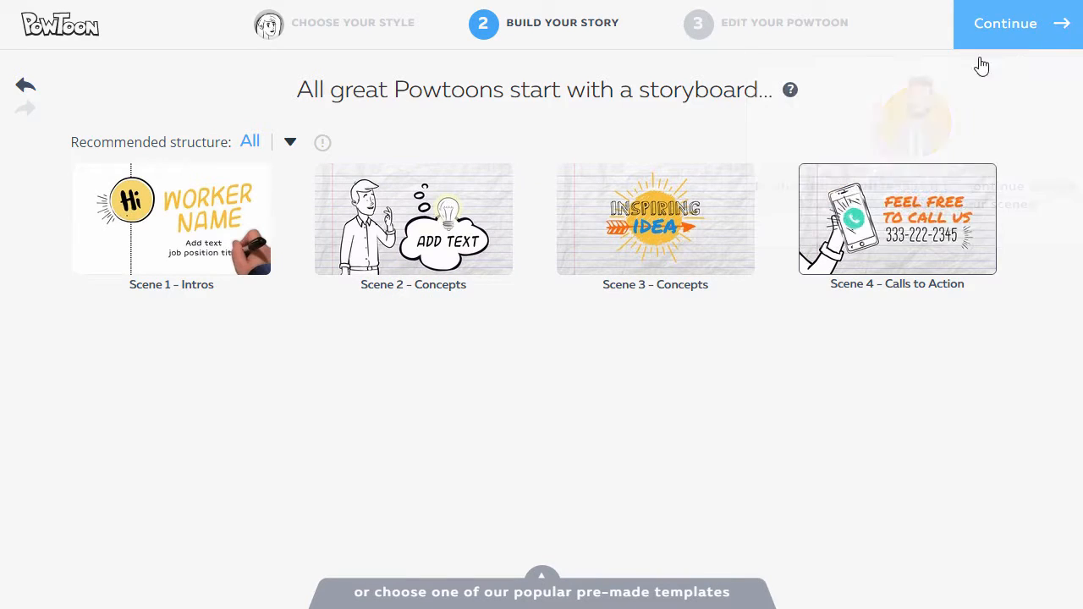
{"action": "left_click", "coordinate": [430, 258]}
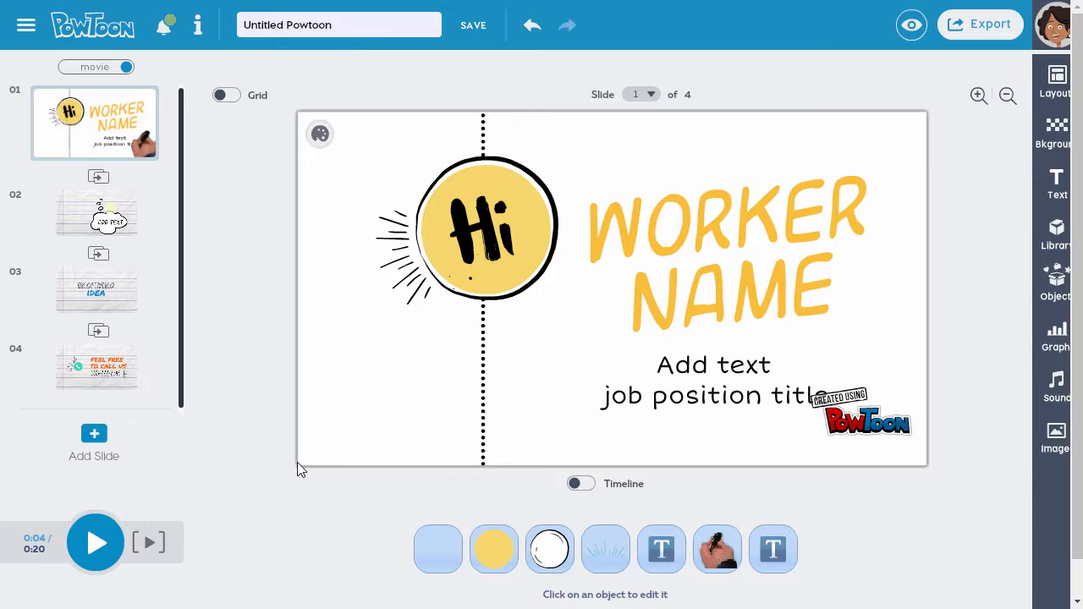
Replace the "Worker Name" title on slide 1 with "HERE'S HOW TO MAKE TEA".
{"action": "left_click", "coordinate": [638, 213]}
{"action": "double_click", "coordinate": [652, 218]}
{"action": "left_click", "coordinate": [652, 218]}
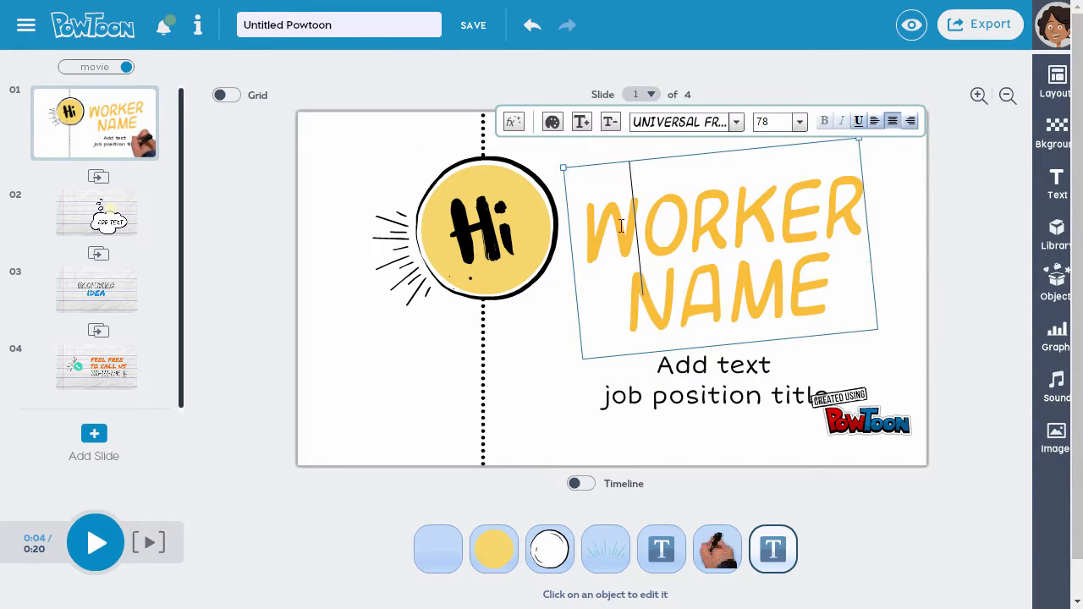
{"action": "left_click_drag", "start_coordinate": [608, 231], "coordinate": [901, 320]}
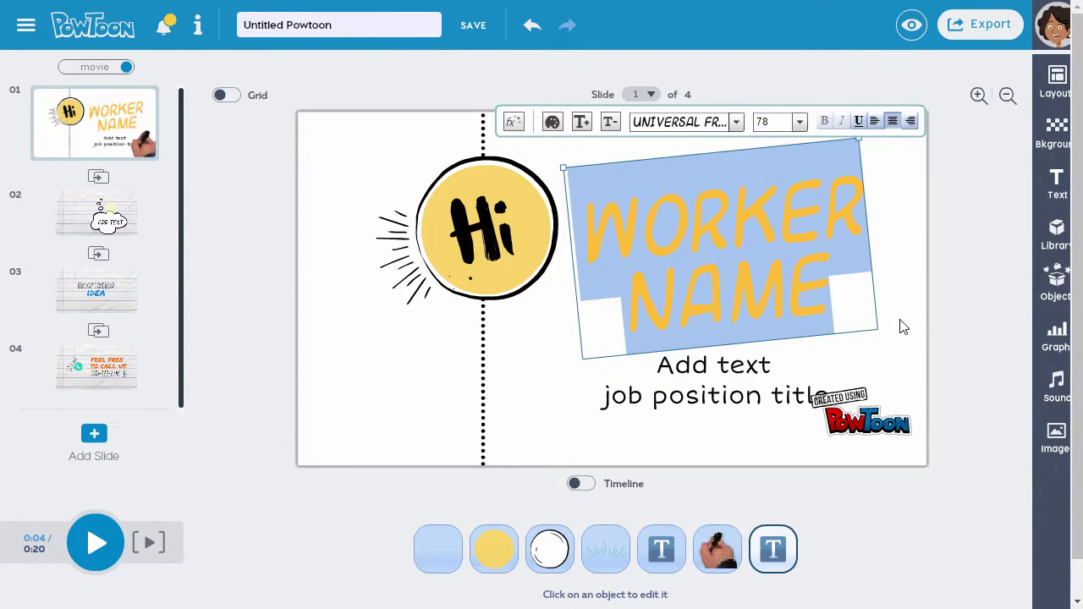
{"action": "type", "text": "HERE'S HO"}
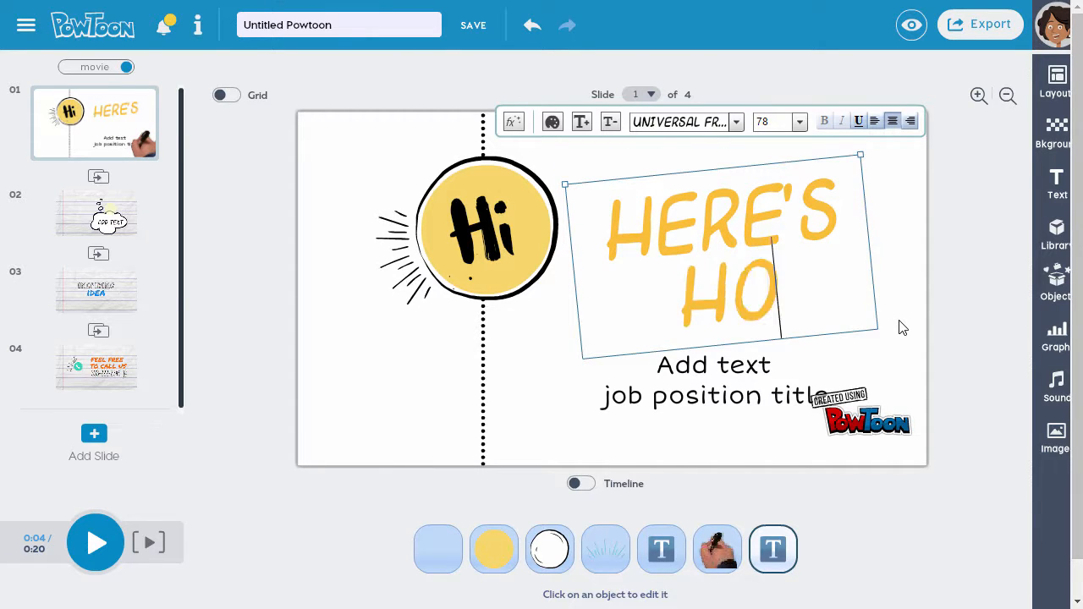
{"action": "type", "text": "W TO MAKE T"}
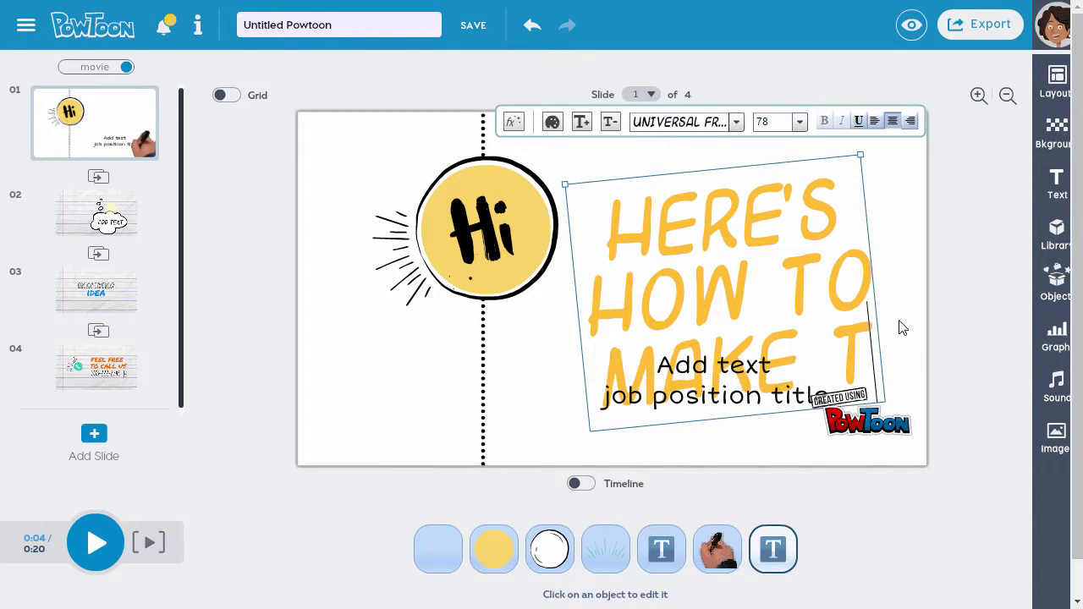
{"action": "type", "text": "EA"}
Set the font size of the whole slide 1 title to 60.
{"action": "key", "text": "ctrl+a"}
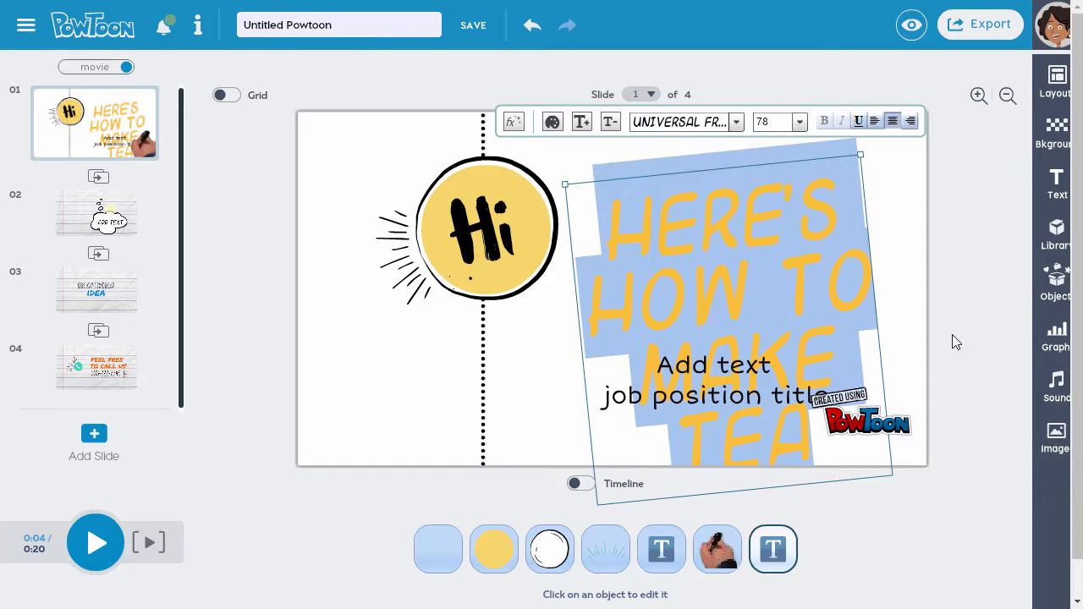
{"action": "left_click", "coordinate": [798, 122]}
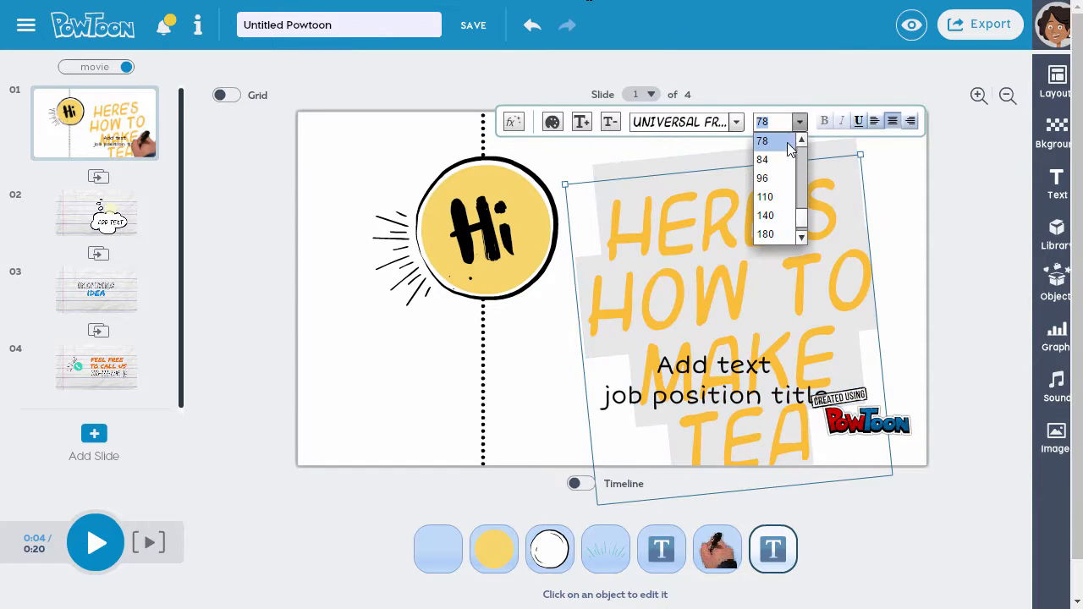
{"action": "scroll", "coordinate": [783, 194], "scroll_direction": "up", "scroll_amount": 2}
{"action": "left_click", "coordinate": [783, 197]}
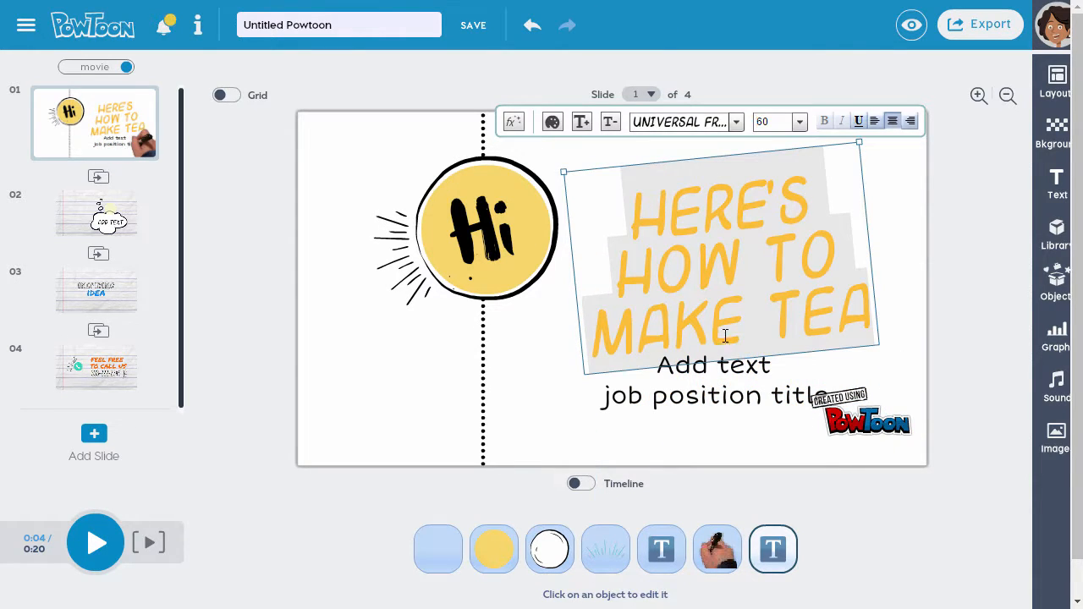
Replace the handwritten subtitle under the slide 1 title with "The easy way".
{"action": "left_click", "coordinate": [733, 380]}
{"action": "double_click", "coordinate": [730, 378]}
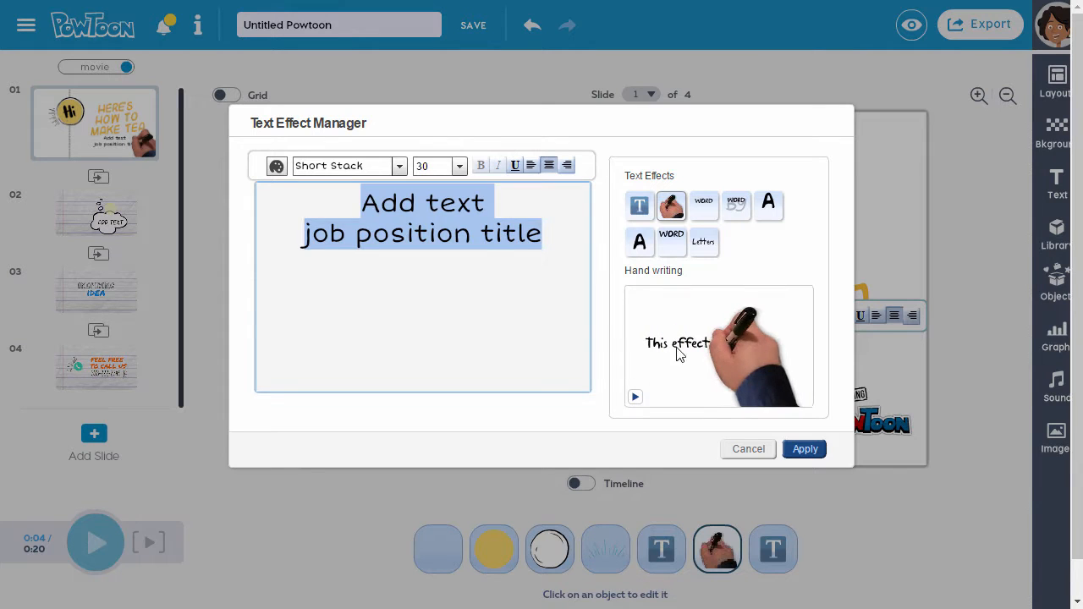
{"action": "double_click", "coordinate": [552, 227]}
{"action": "key", "text": "ctrl+a"}
{"action": "type", "text": "T"}
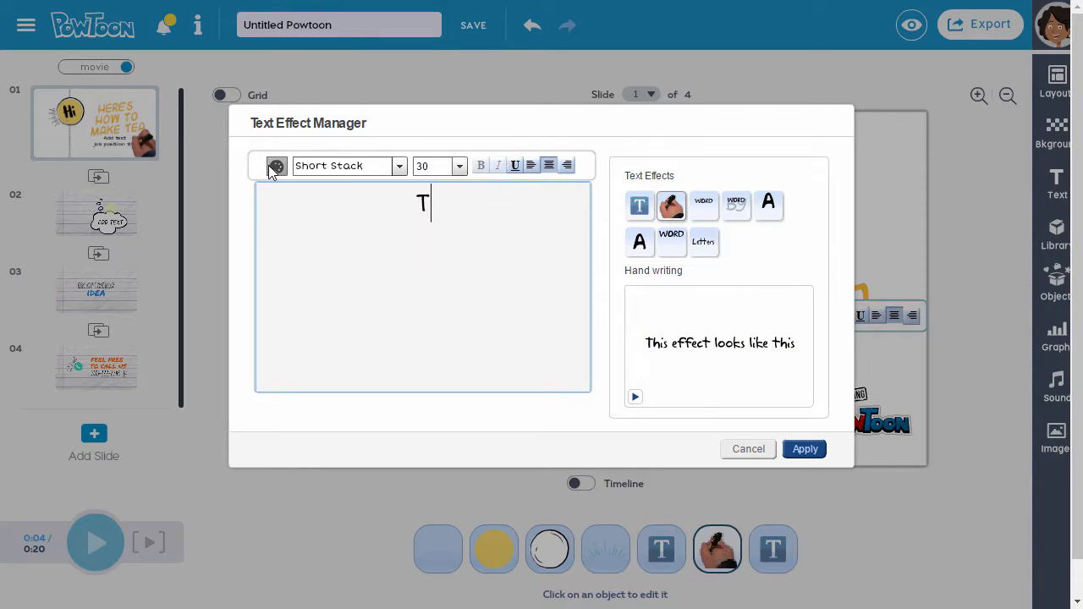
{"action": "type", "text": "he easy way"}
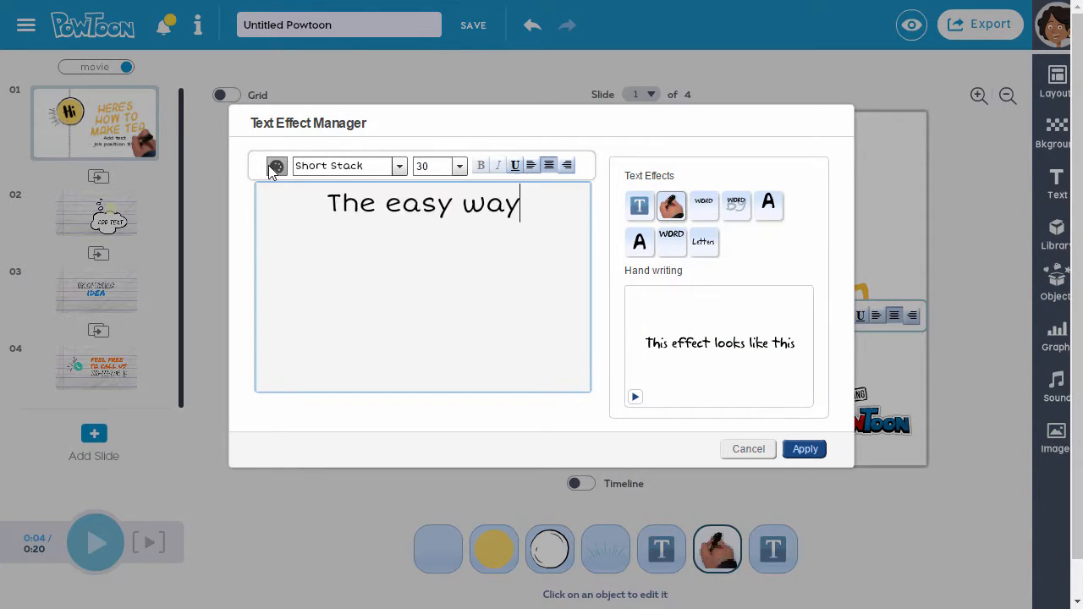
{"action": "left_click", "coordinate": [805, 448]}
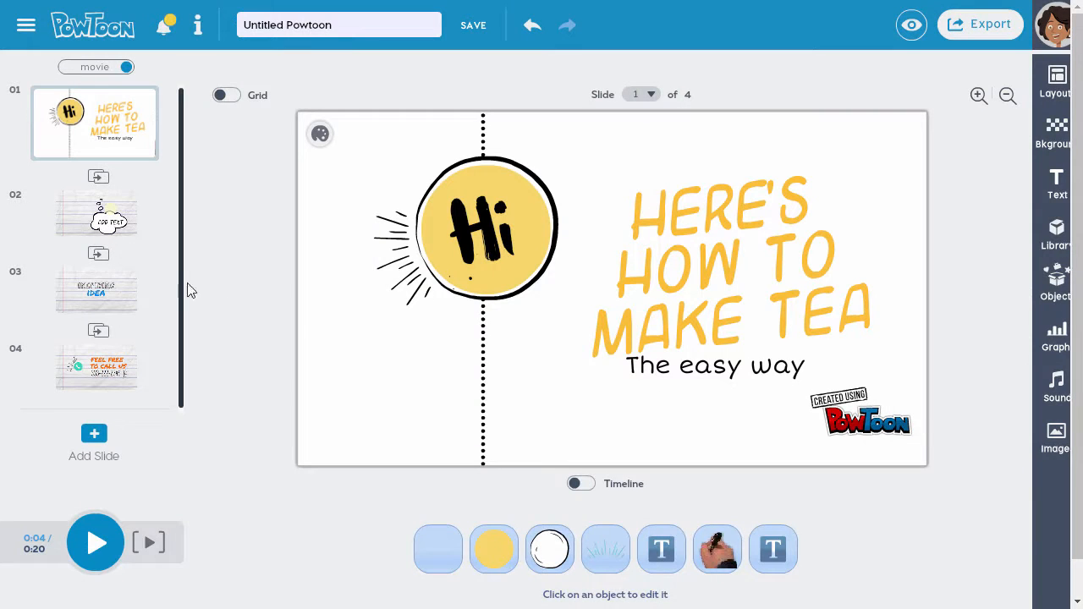
Replace the placeholder text in slide 2's thought cloud with "KETTLE".
{"action": "left_click", "coordinate": [133, 216]}
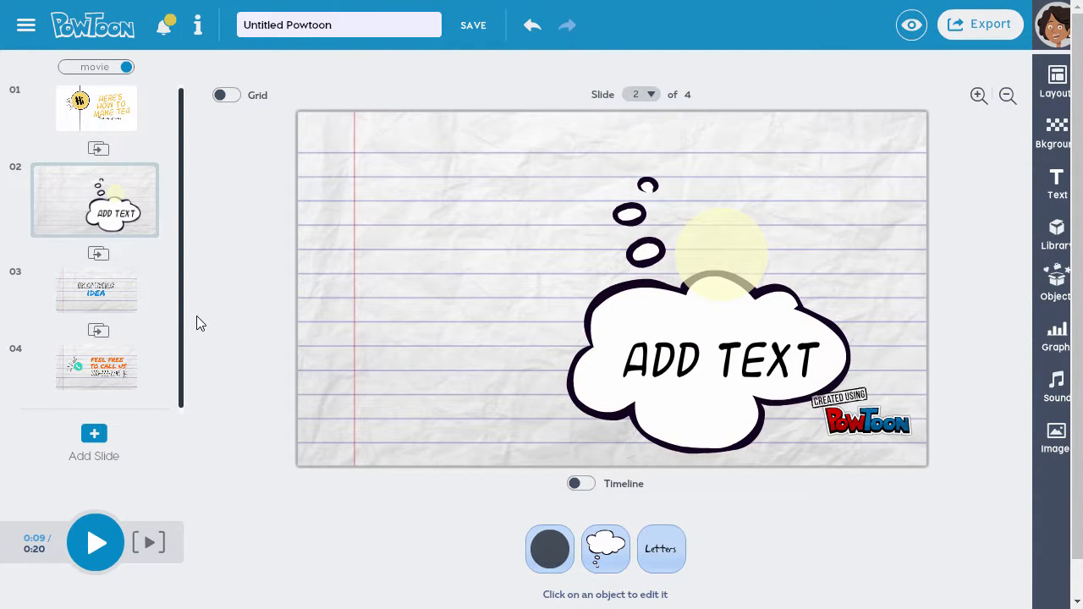
{"action": "left_click", "coordinate": [679, 310]}
{"action": "double_click", "coordinate": [701, 358]}
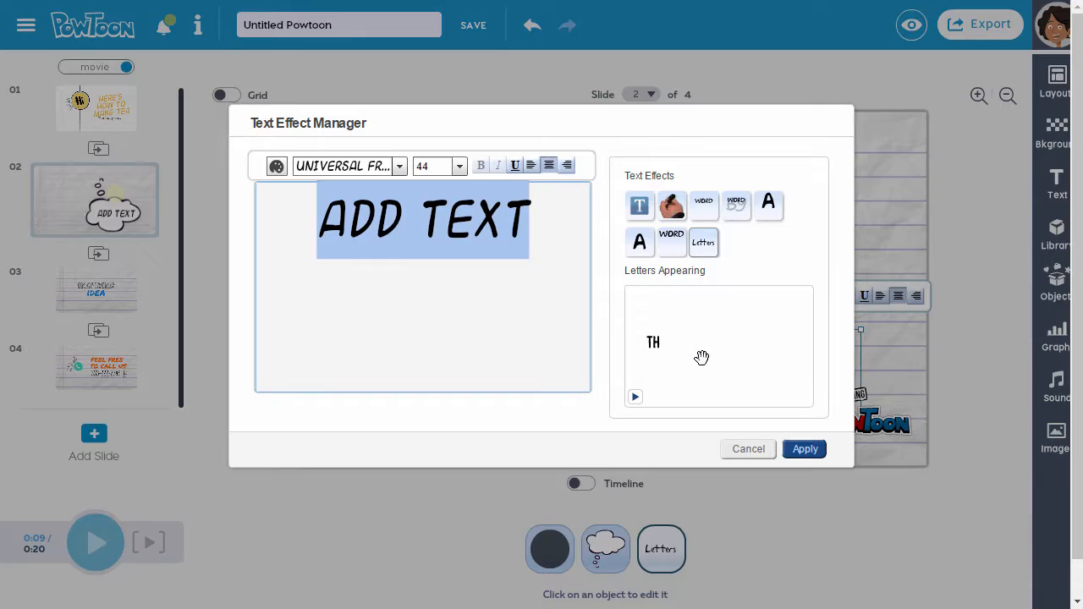
{"action": "left_click_drag", "start_coordinate": [526, 230], "coordinate": [271, 215]}
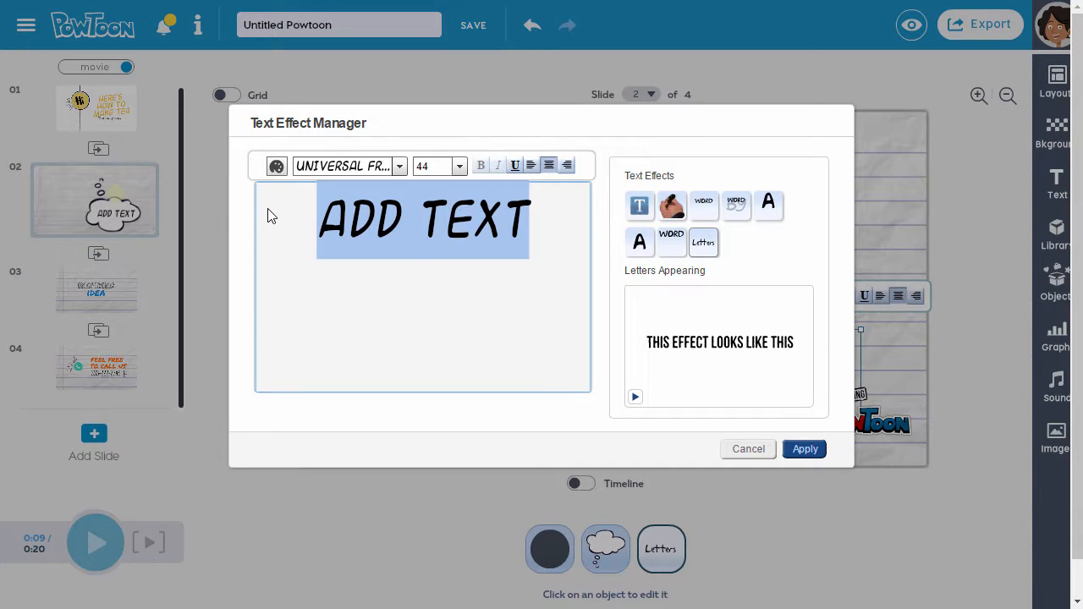
{"action": "type", "text": "KETTLE"}
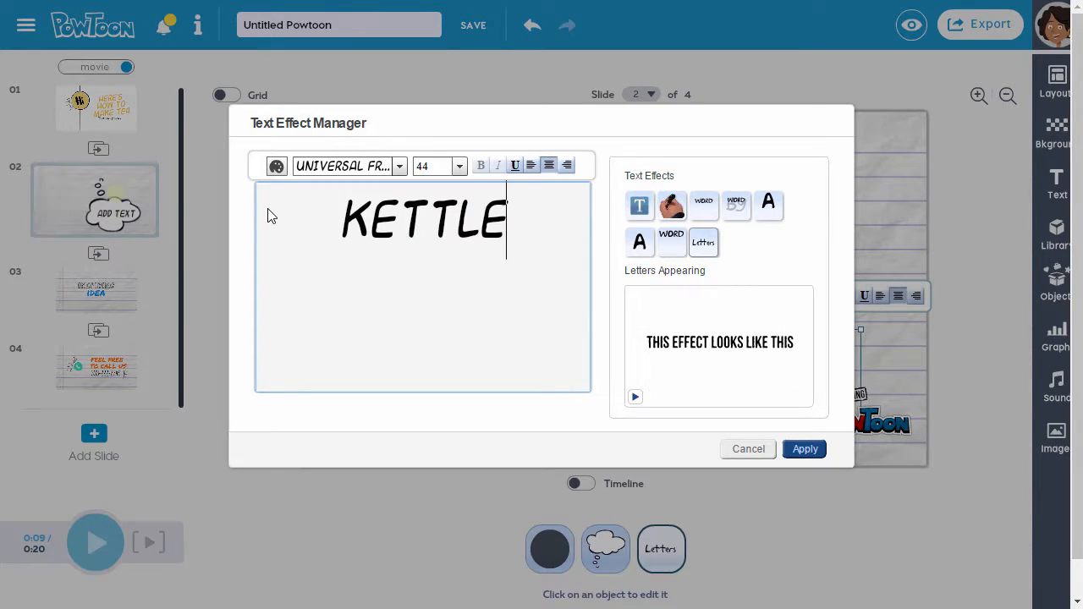
{"action": "left_click", "coordinate": [804, 448]}
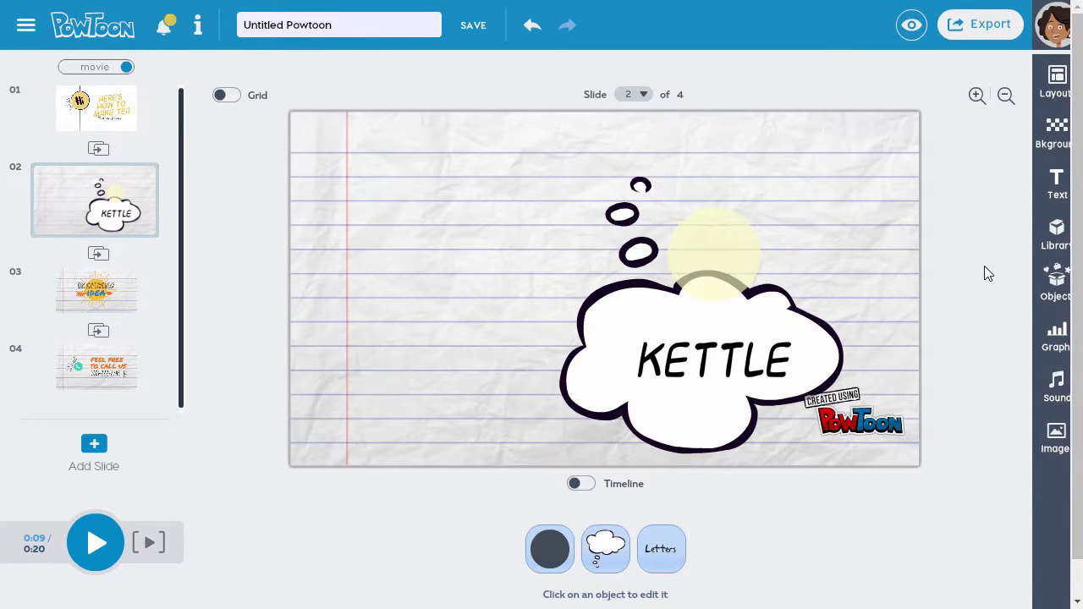
Open the object library with the timeline switched on, and move slide 2's playhead to 0 s.
{"action": "left_click", "coordinate": [1059, 242]}
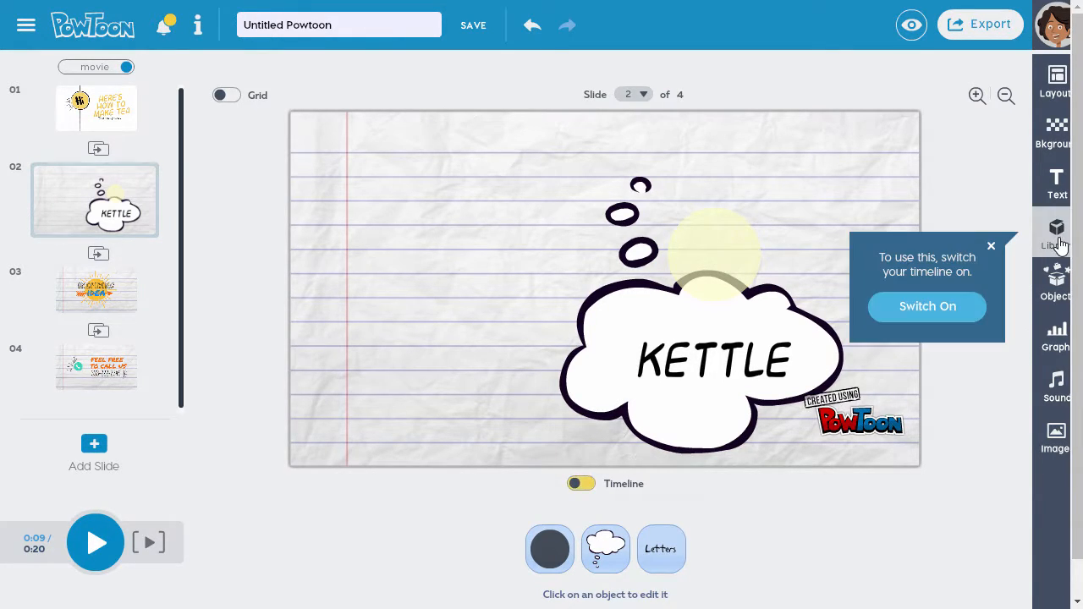
{"action": "left_click", "coordinate": [954, 309]}
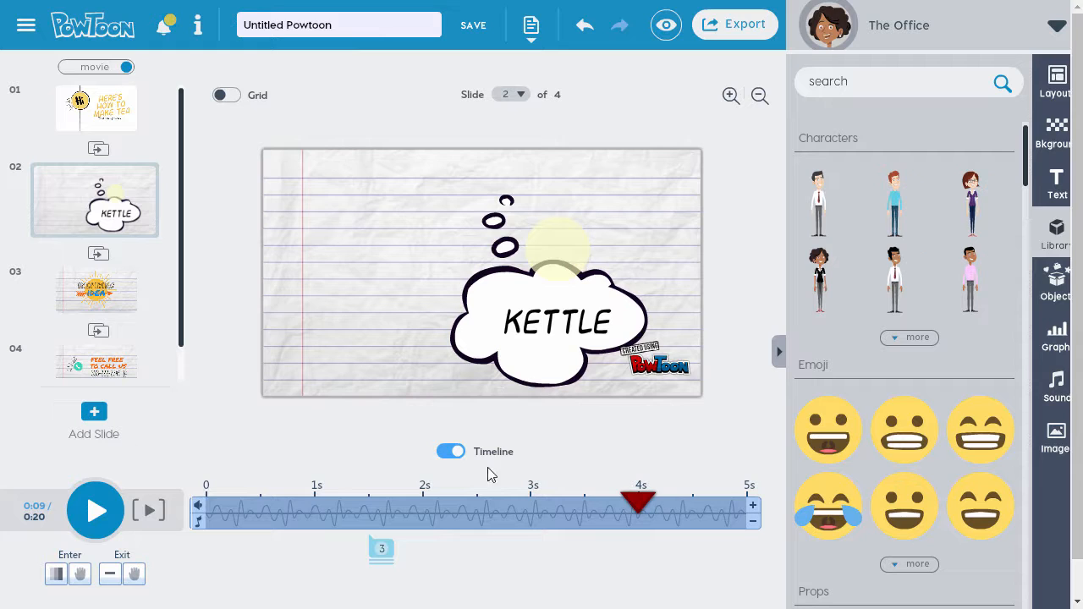
{"action": "left_click_drag", "start_coordinate": [641, 512], "coordinate": [206, 513]}
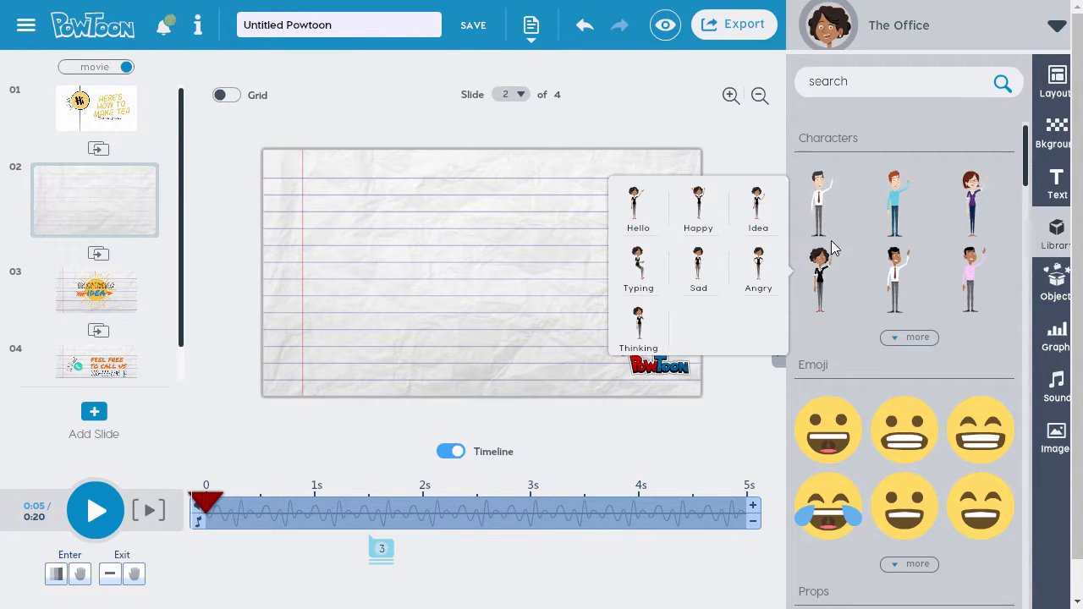
Add the waving woman in the black shirt to slide 2 and enlarge her to almost the full slide height.
{"action": "left_click_drag", "start_coordinate": [825, 281], "coordinate": [355, 273]}
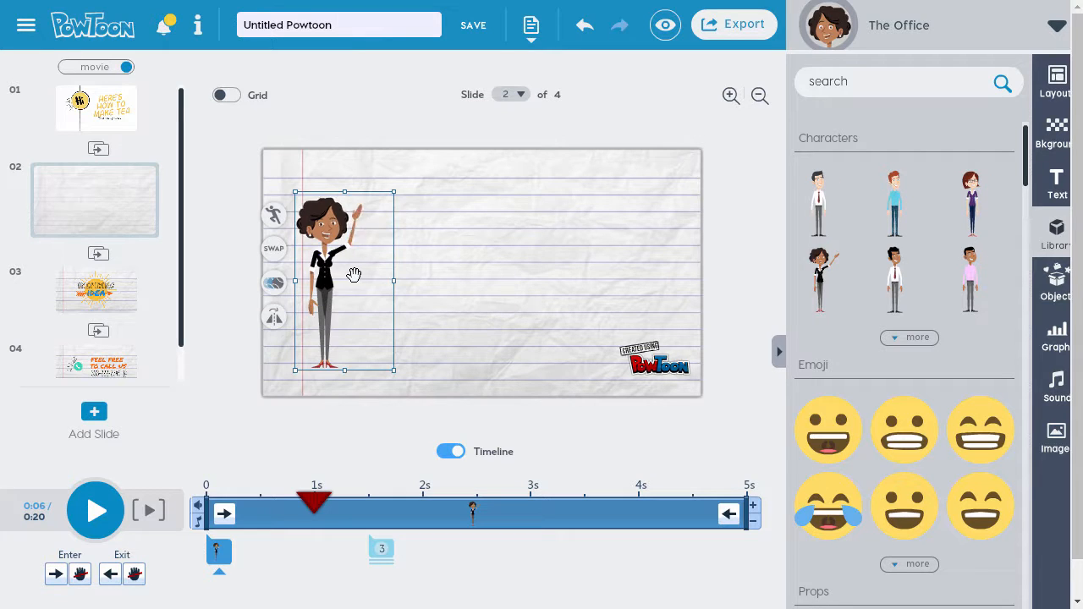
{"action": "left_click_drag", "start_coordinate": [394, 193], "coordinate": [427, 155]}
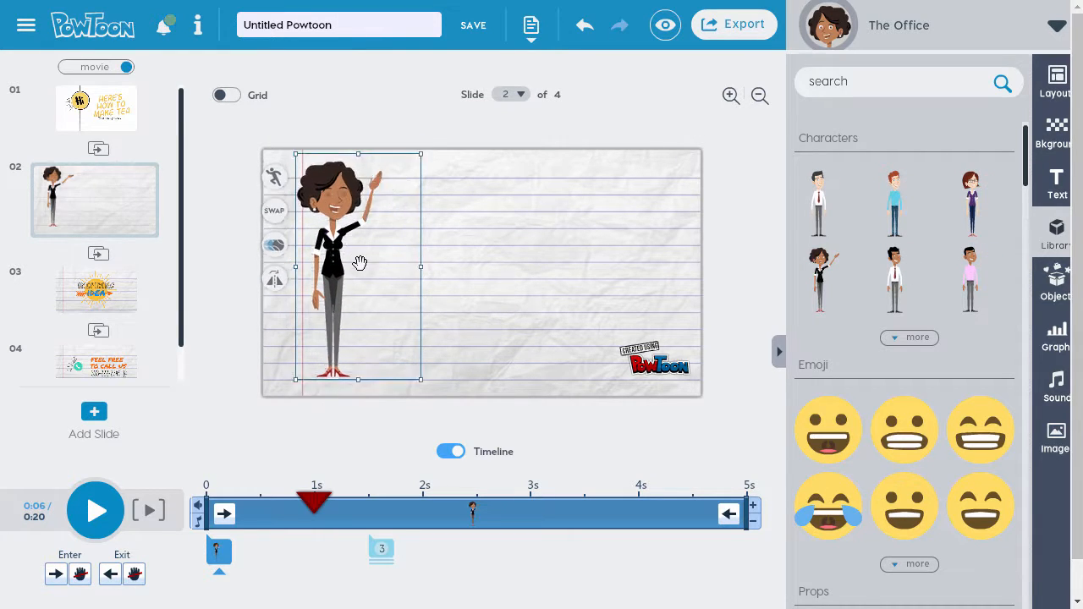
{"action": "left_click", "coordinate": [330, 127]}
Replace the word "INSPIRING" on slide 3 with "TEA BAG", keeping its letters-appearing effect.
{"action": "left_click", "coordinate": [95, 287]}
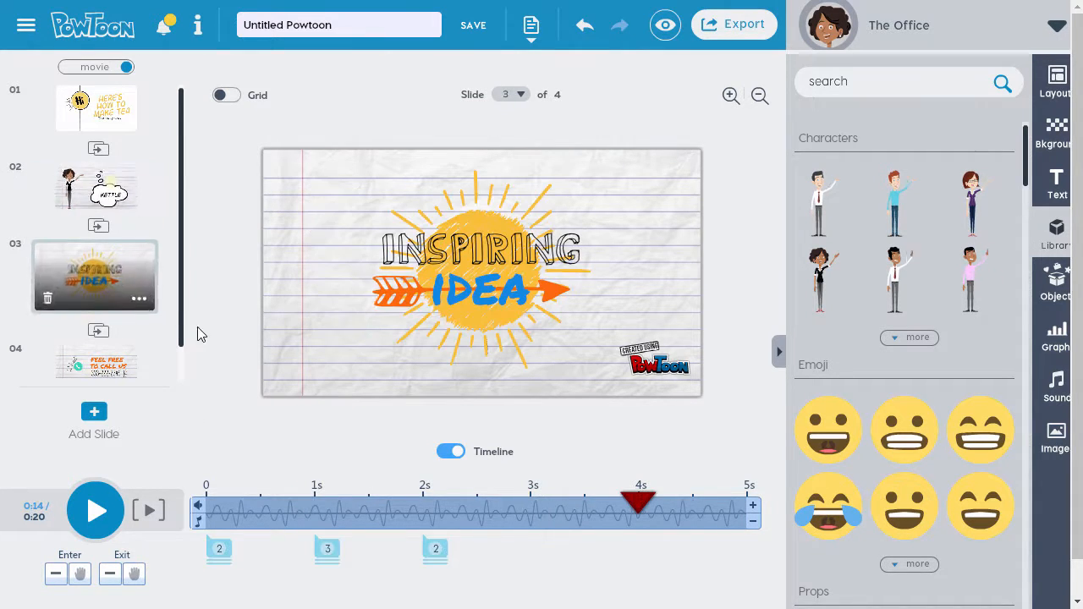
{"action": "double_click", "coordinate": [446, 265]}
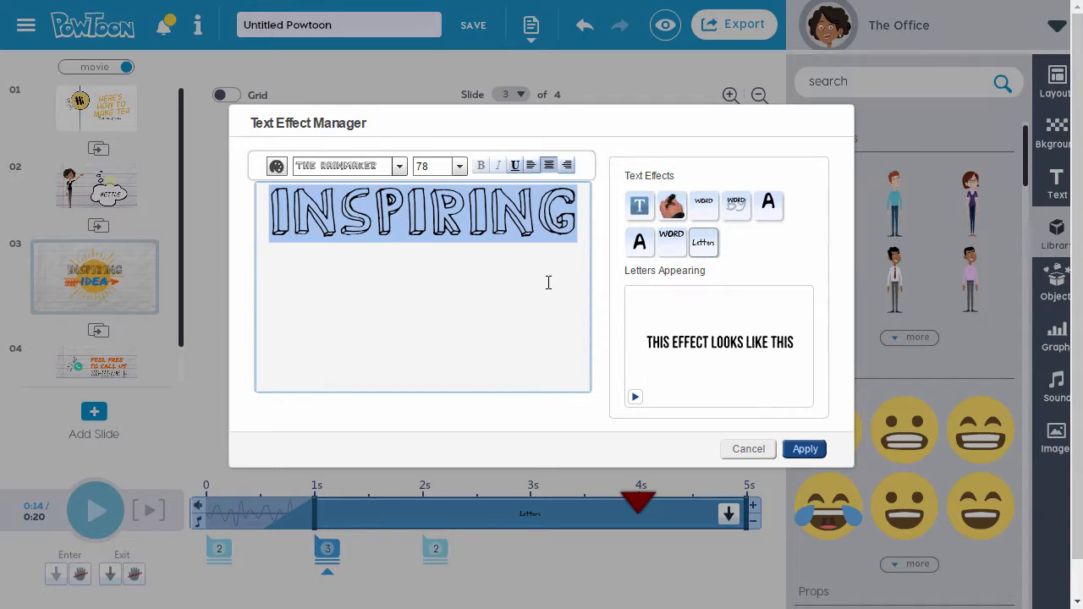
{"action": "left_click", "coordinate": [542, 272]}
{"action": "double_click", "coordinate": [431, 221]}
{"action": "type", "text": "TEA BAG"}
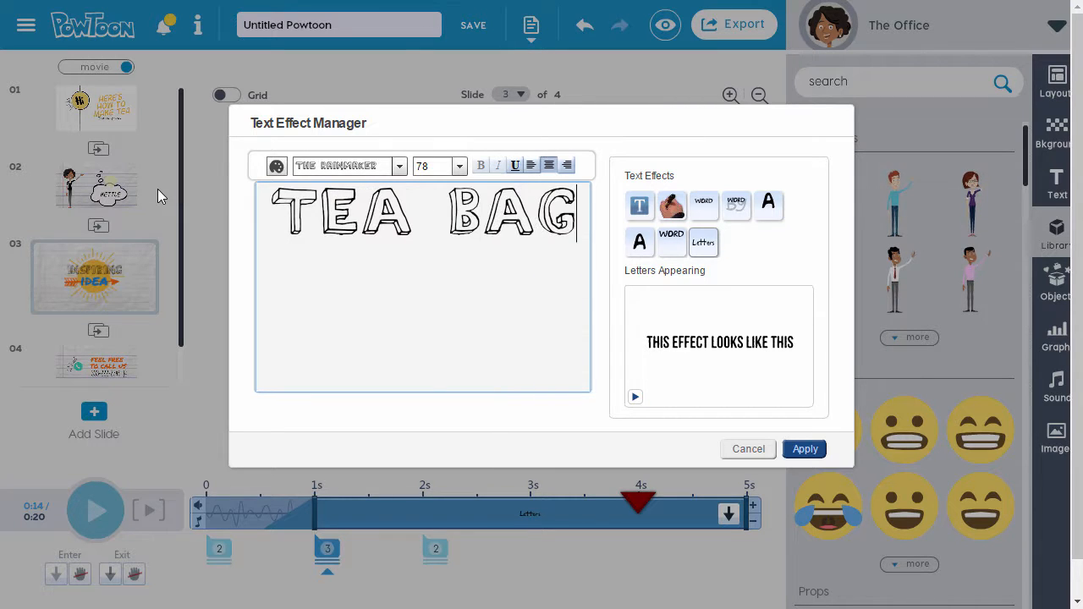
{"action": "left_click", "coordinate": [805, 449]}
Replace the word "IDEA" on slide 3 with "+ MUG" and widen its text box so it fits on one line.
{"action": "double_click", "coordinate": [515, 289]}
{"action": "type", "text": "+"}
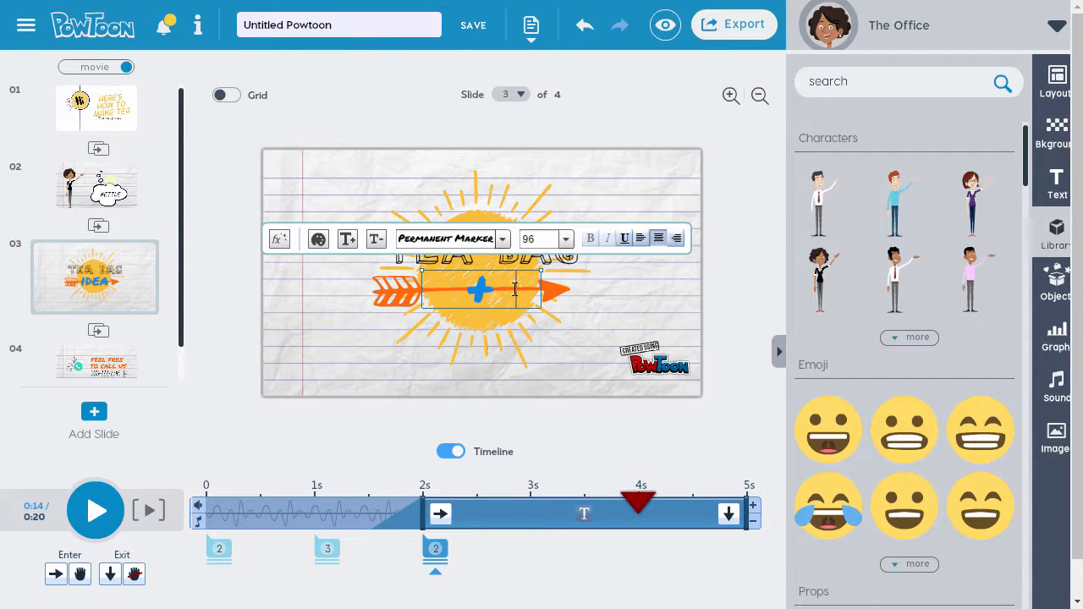
{"action": "key", "text": "Return"}
{"action": "type", "text": "MU"}
{"action": "key", "text": "Return"}
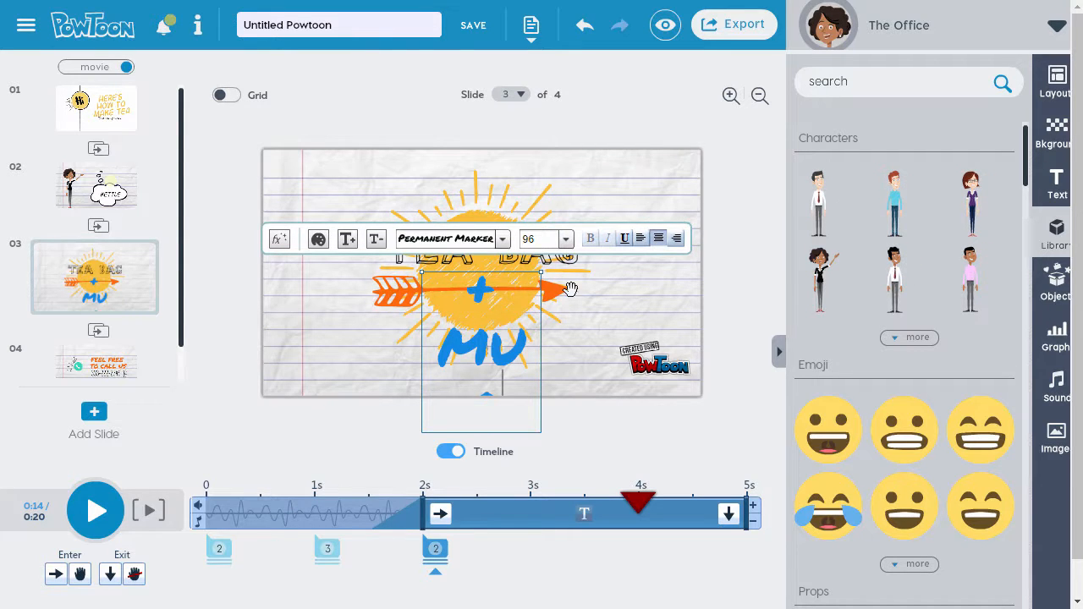
{"action": "left_click_drag", "start_coordinate": [542, 273], "coordinate": [634, 276]}
{"action": "key", "text": "BackSpace"}
{"action": "type", "text": "G"}
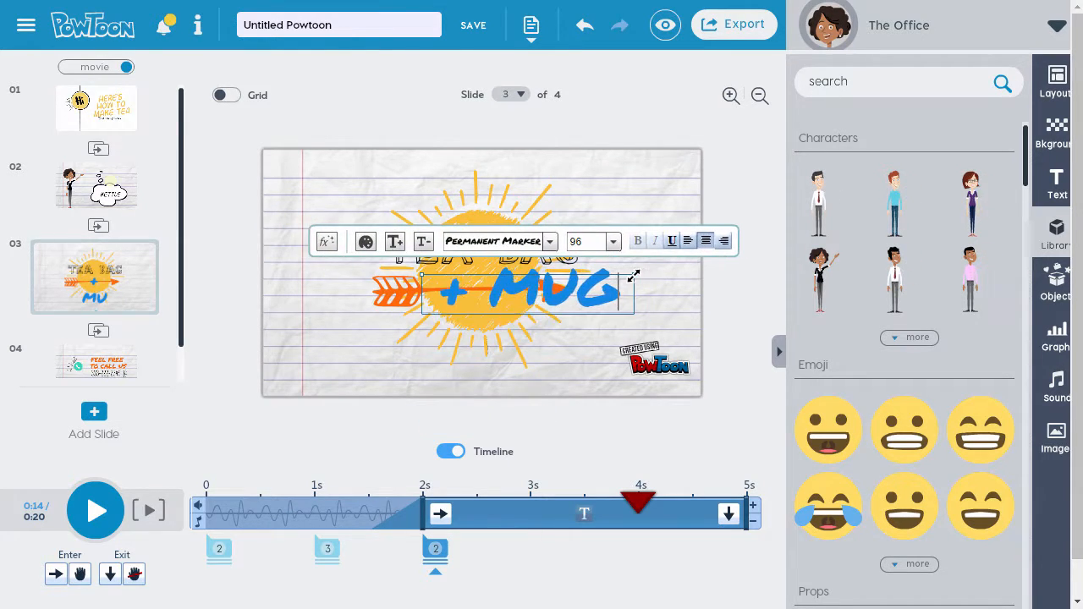
Replace the phone icon and its green circle on slide 4 with the magenta mug from the library's props.
{"action": "left_click", "coordinate": [95, 362]}
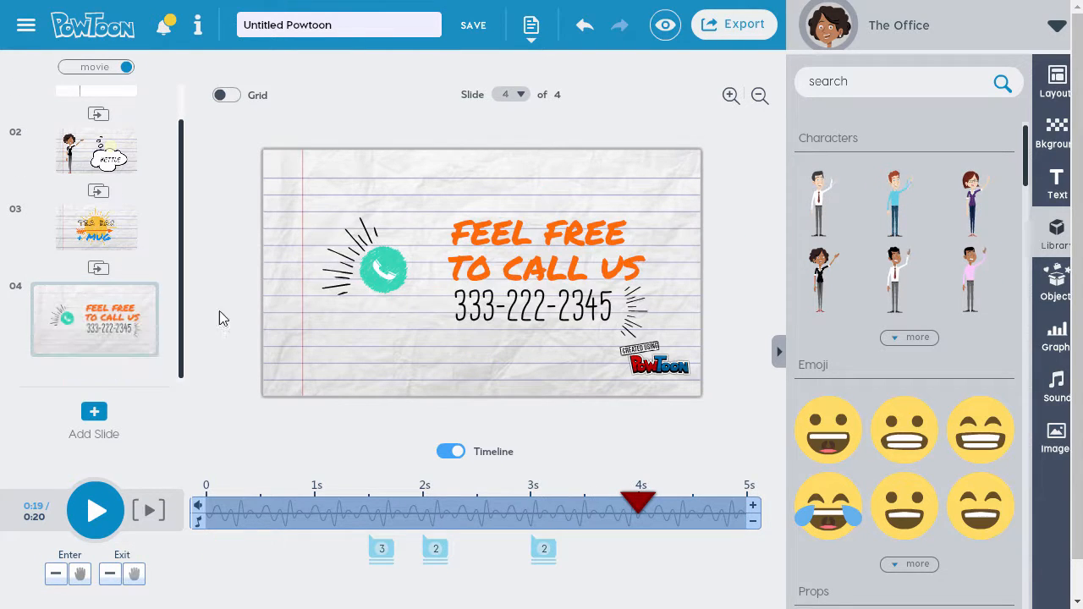
{"action": "left_click", "coordinate": [376, 274]}
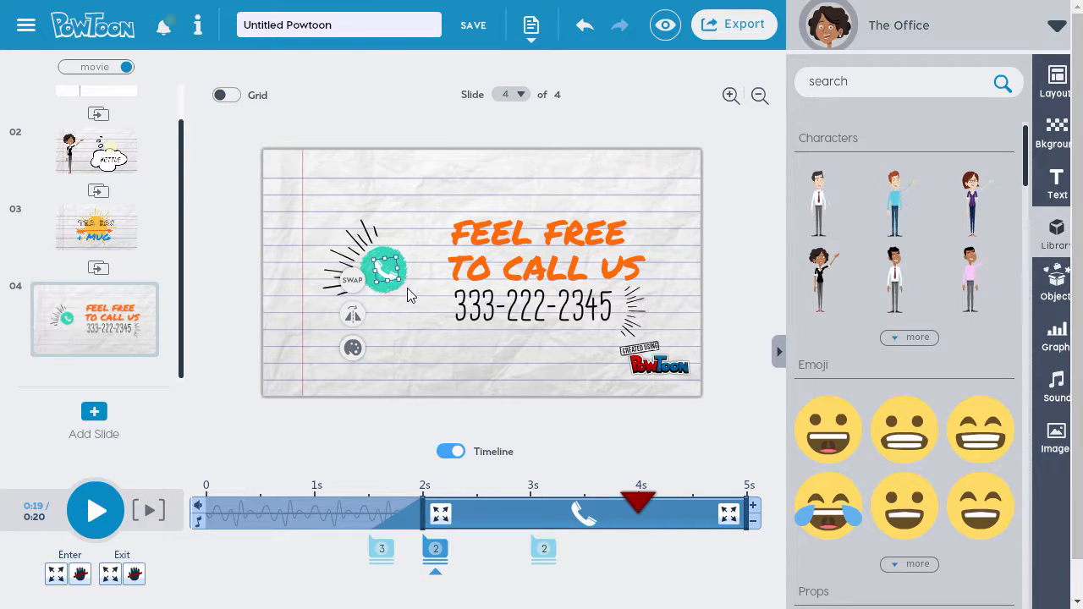
{"action": "key", "text": "Delete"}
{"action": "left_click", "coordinate": [394, 284]}
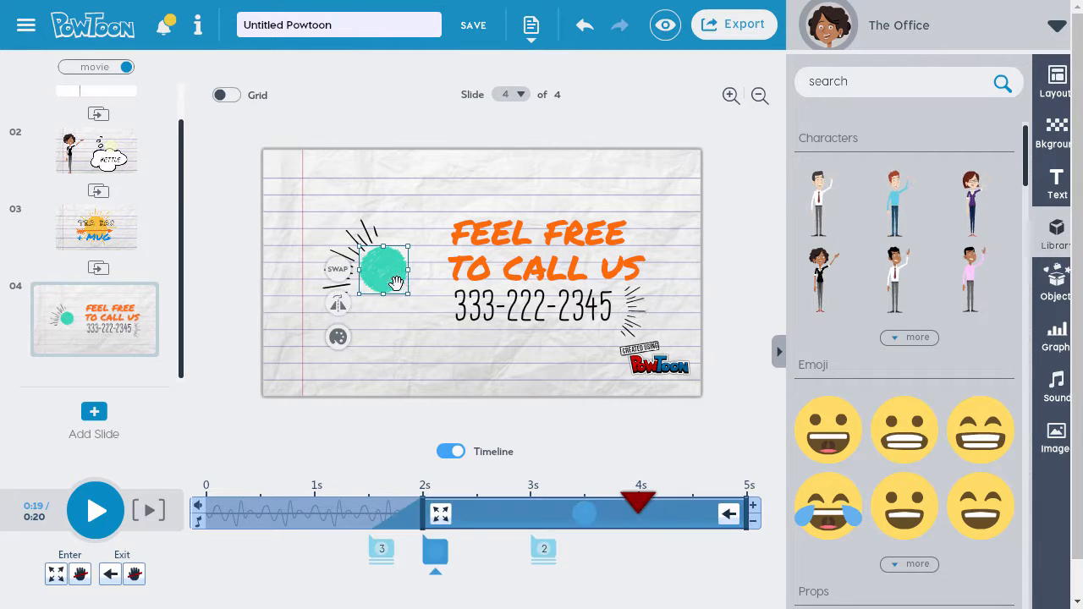
{"action": "key", "text": "Delete"}
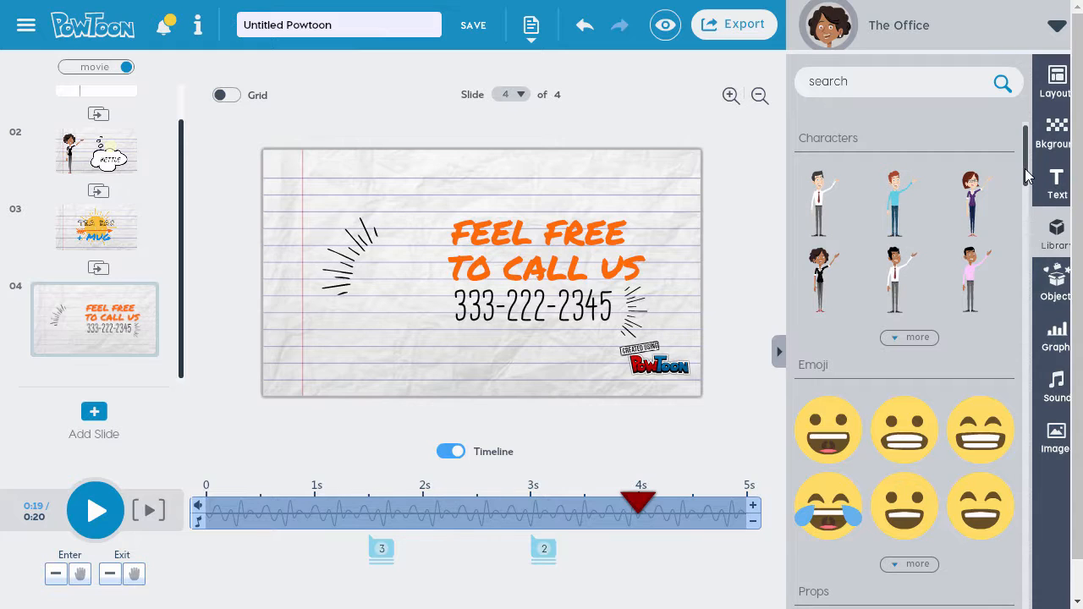
{"action": "left_click_drag", "start_coordinate": [1026, 176], "coordinate": [1032, 332]}
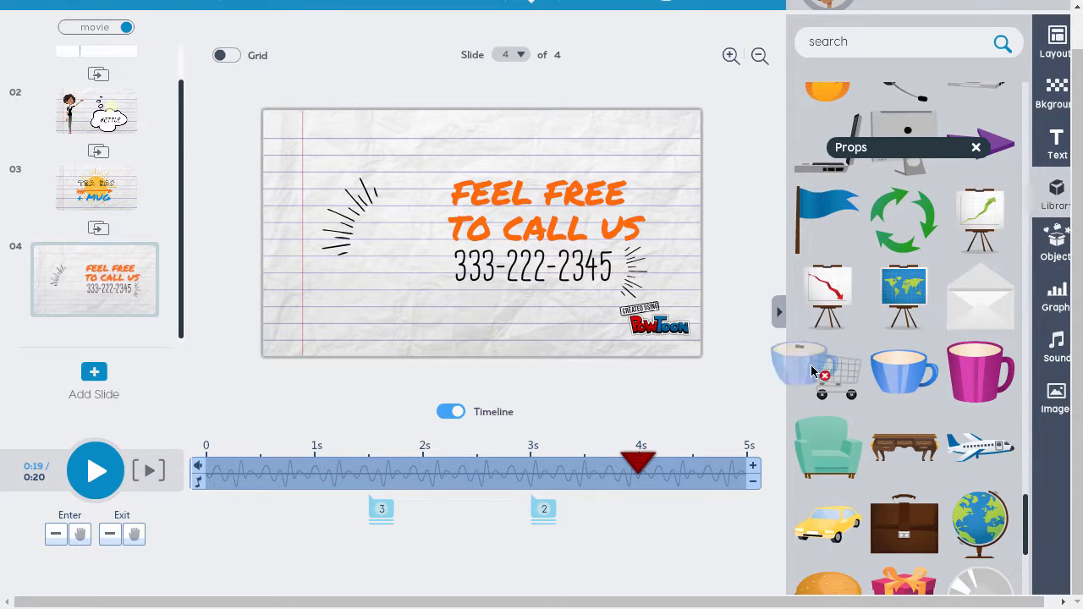
{"action": "left_click_drag", "start_coordinate": [441, 293], "coordinate": [390, 248]}
Replace all the contact text on slide 4 with just "ENJOY" and move the loose burst lines beside the mug's handle.
{"action": "left_click", "coordinate": [614, 194]}
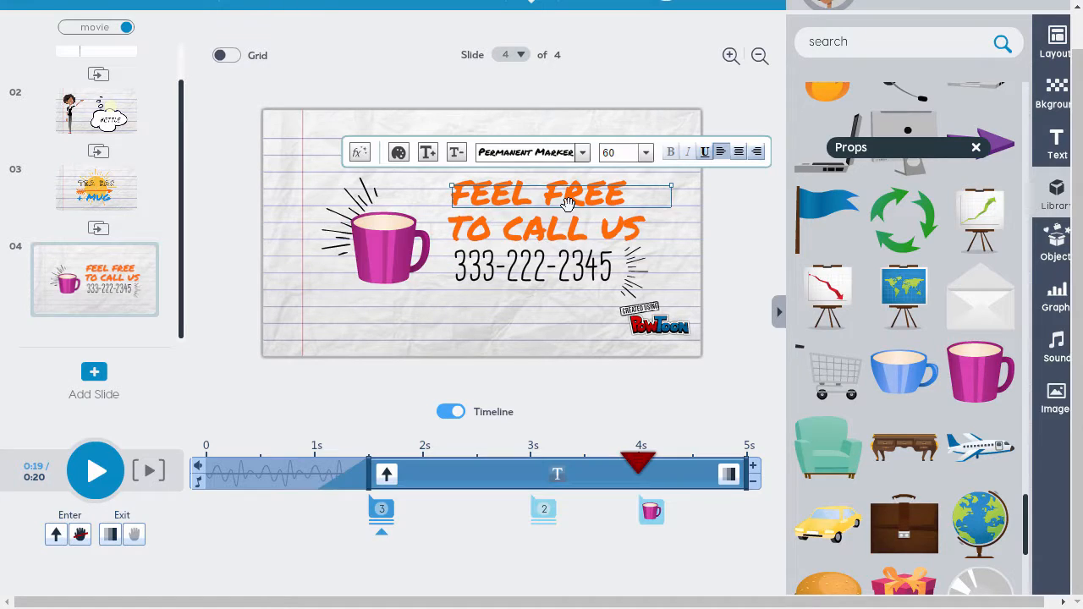
{"action": "double_click", "coordinate": [618, 196]}
{"action": "type", "text": "ENJOY"}
{"action": "left_click", "coordinate": [596, 262]}
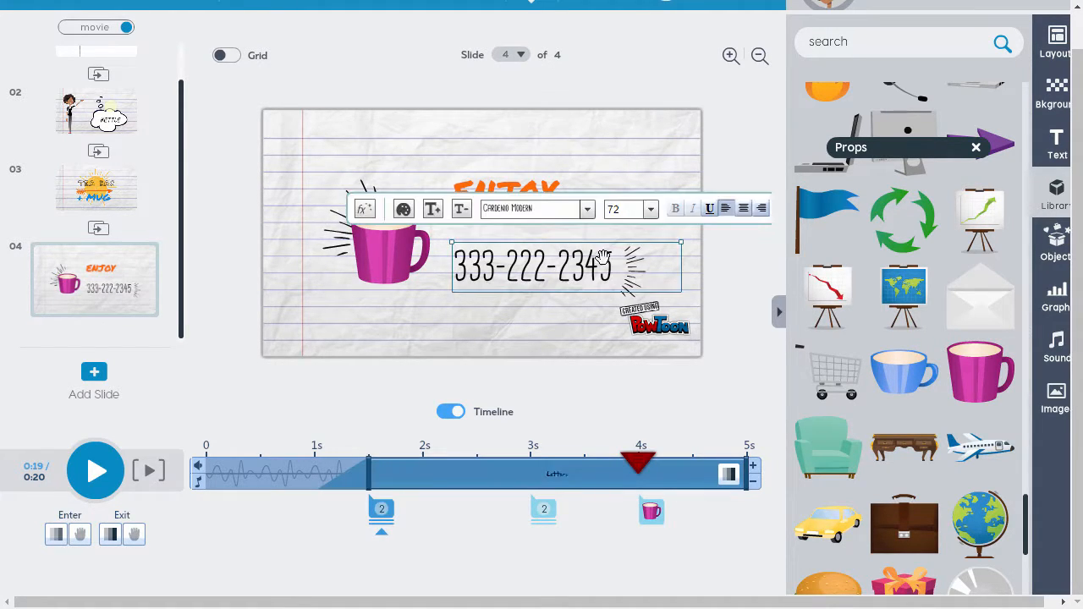
{"action": "key", "text": "Delete"}
{"action": "left_click_drag", "start_coordinate": [624, 270], "coordinate": [440, 252]}
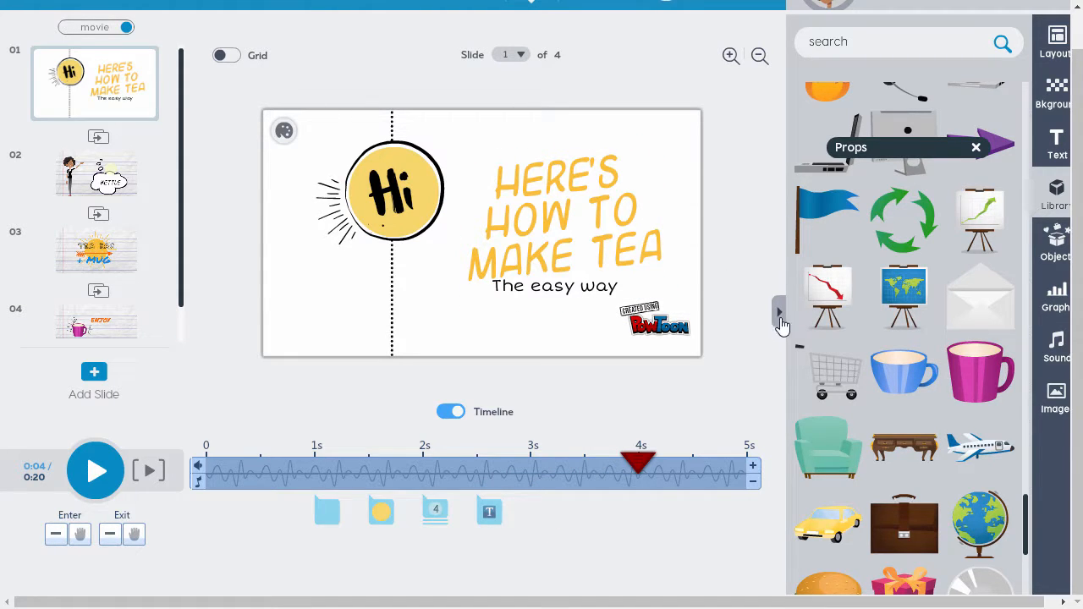
Collapse the object library and play the whole Powtoon from slide 1.
{"action": "left_click", "coordinate": [777, 312]}
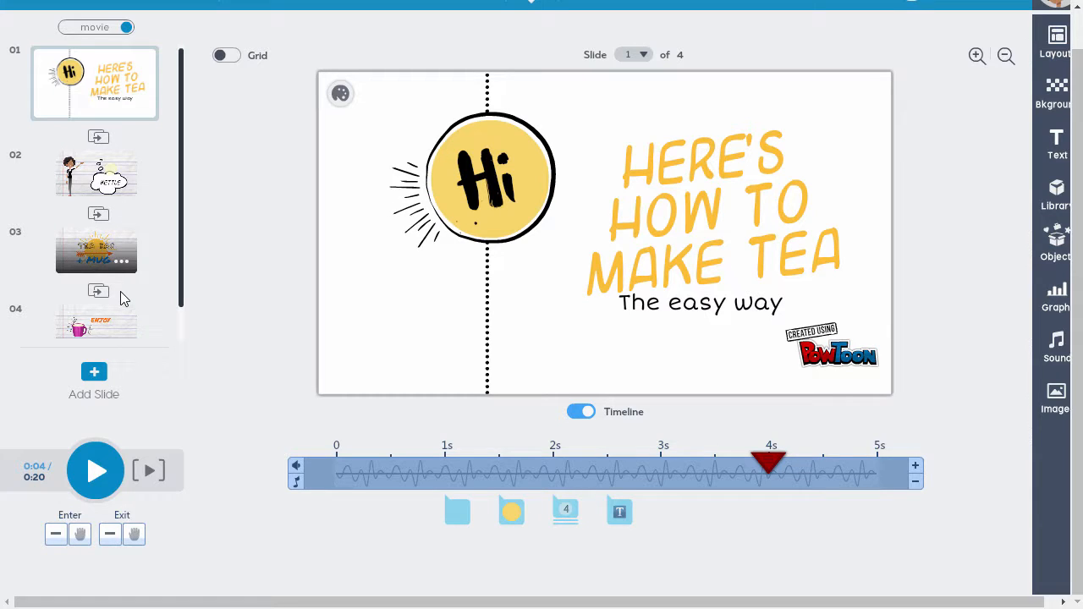
{"action": "mouse_move", "coordinate": [100, 178]}
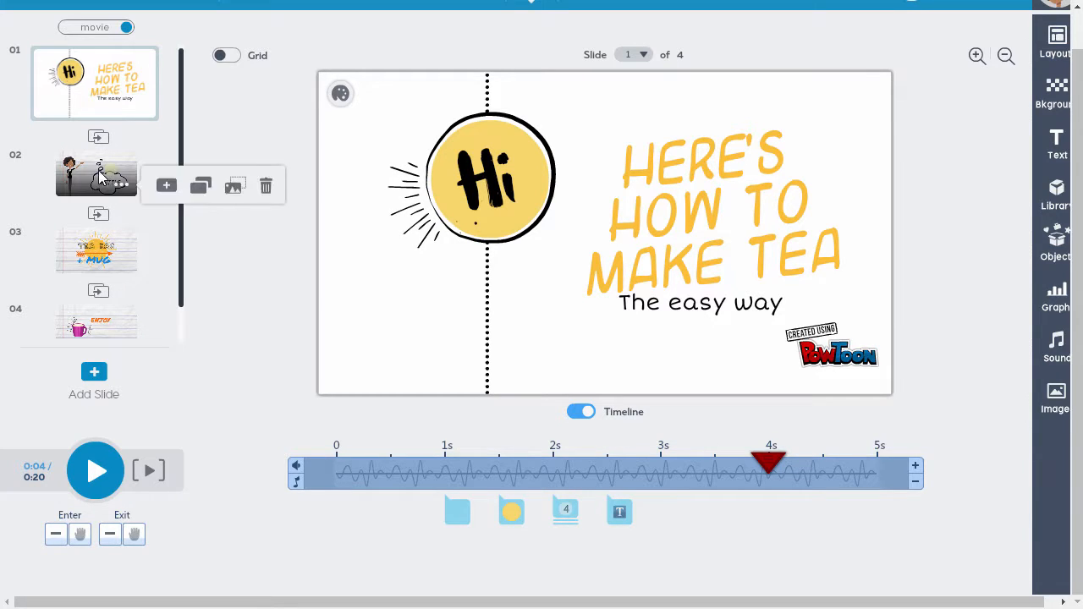
{"action": "left_click", "coordinate": [97, 330]}
{"action": "left_click", "coordinate": [95, 135]}
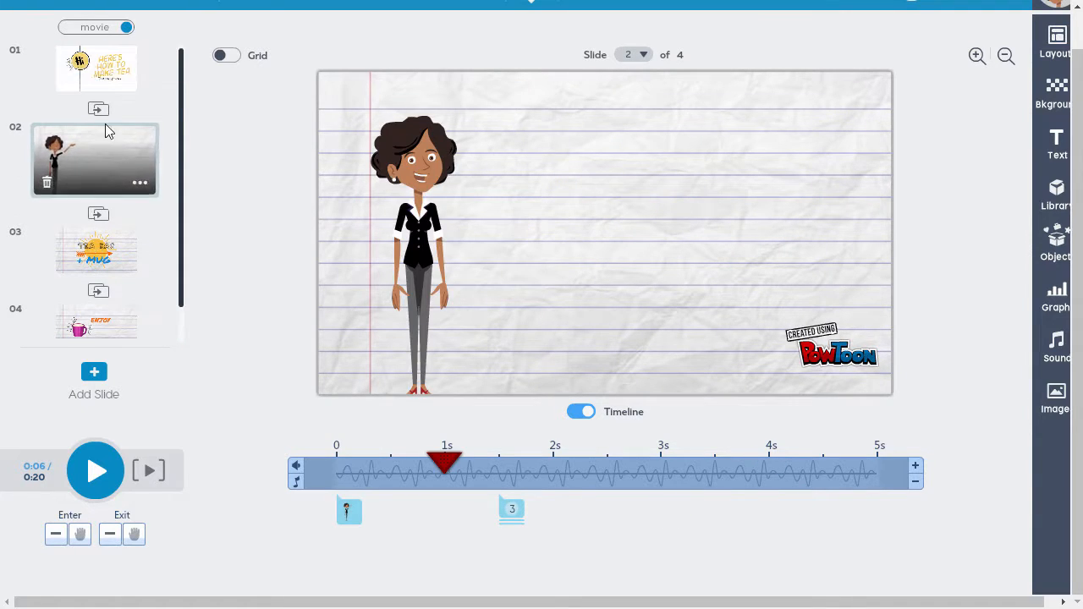
{"action": "left_click", "coordinate": [95, 80]}
{"action": "left_click", "coordinate": [94, 471]}
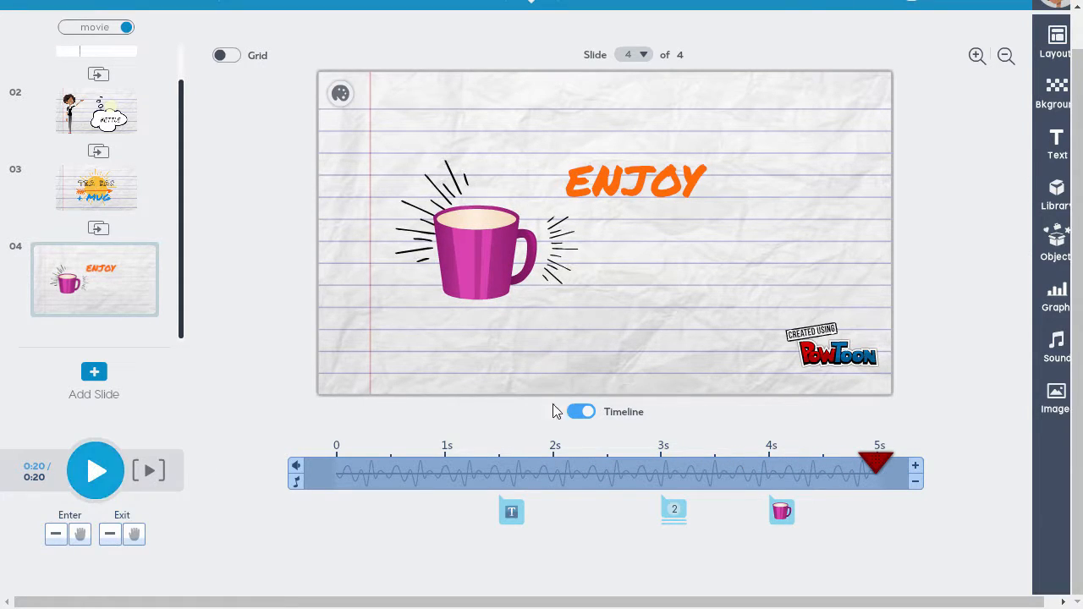
Go back through slides 3, 2 and 1 to check the content of each.
{"action": "scroll", "coordinate": [188, 129], "scroll_direction": "up", "scroll_amount": 1}
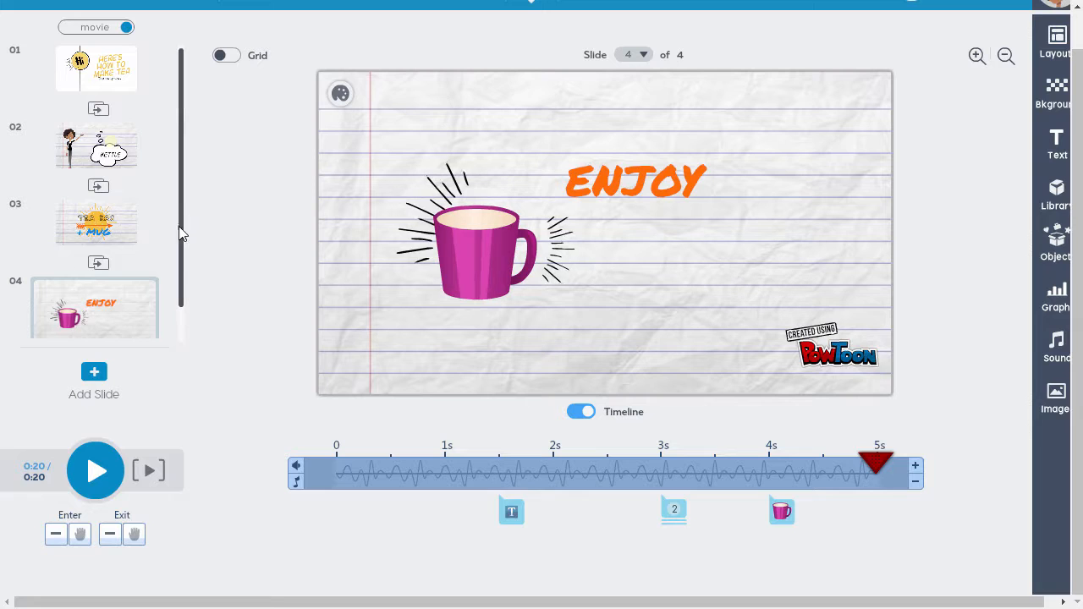
{"action": "left_click", "coordinate": [100, 227]}
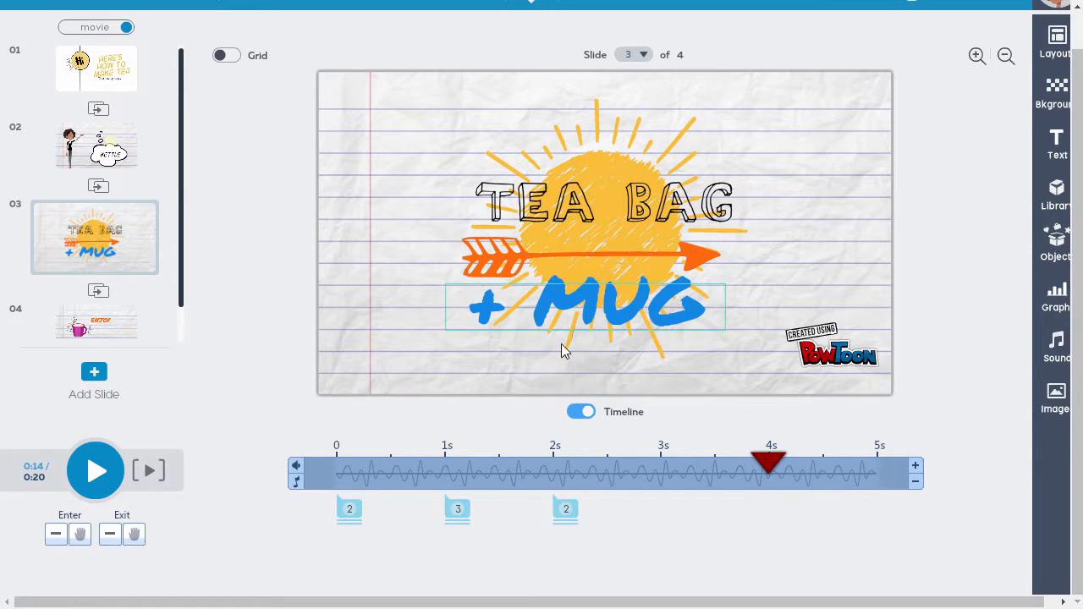
{"action": "left_click", "coordinate": [94, 152]}
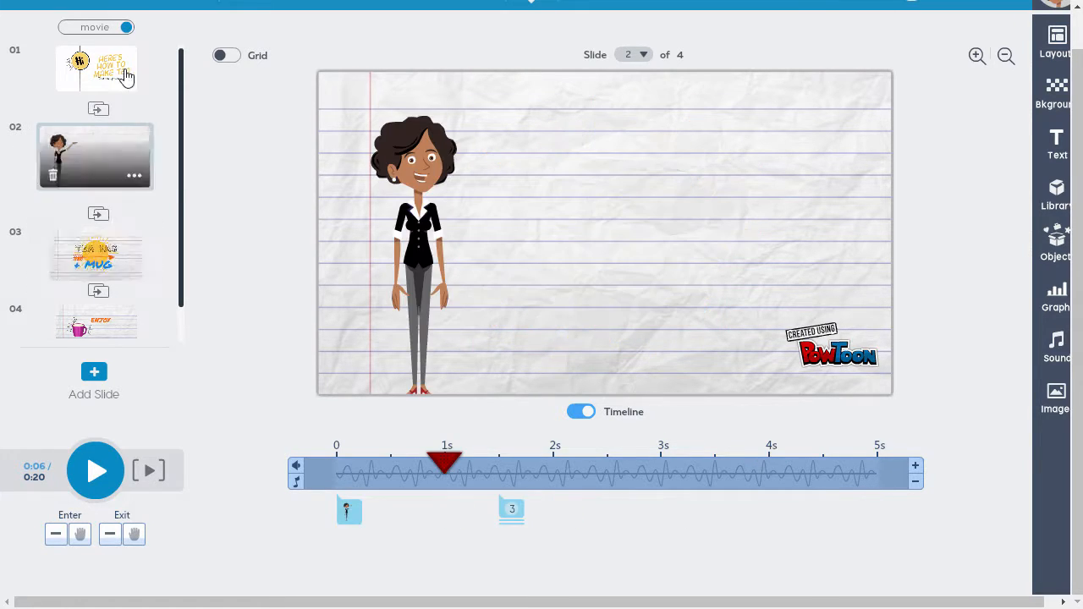
{"action": "left_click", "coordinate": [114, 75]}
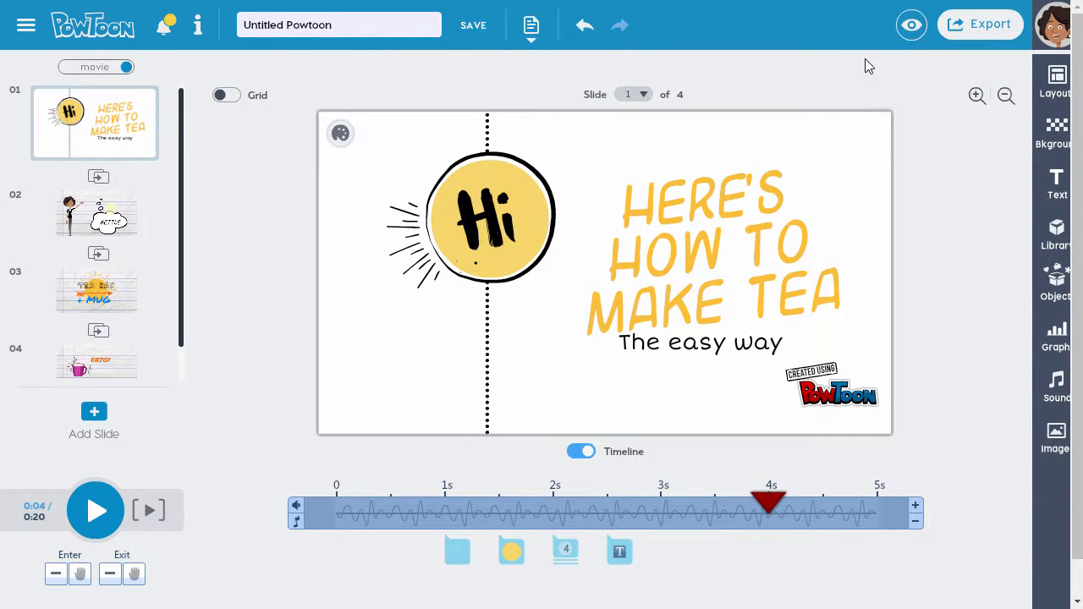
Save the Powtoon and preview it in movie mode, pausing once the slide 1 title and subtitle have appeared.
{"action": "left_click", "coordinate": [473, 27]}
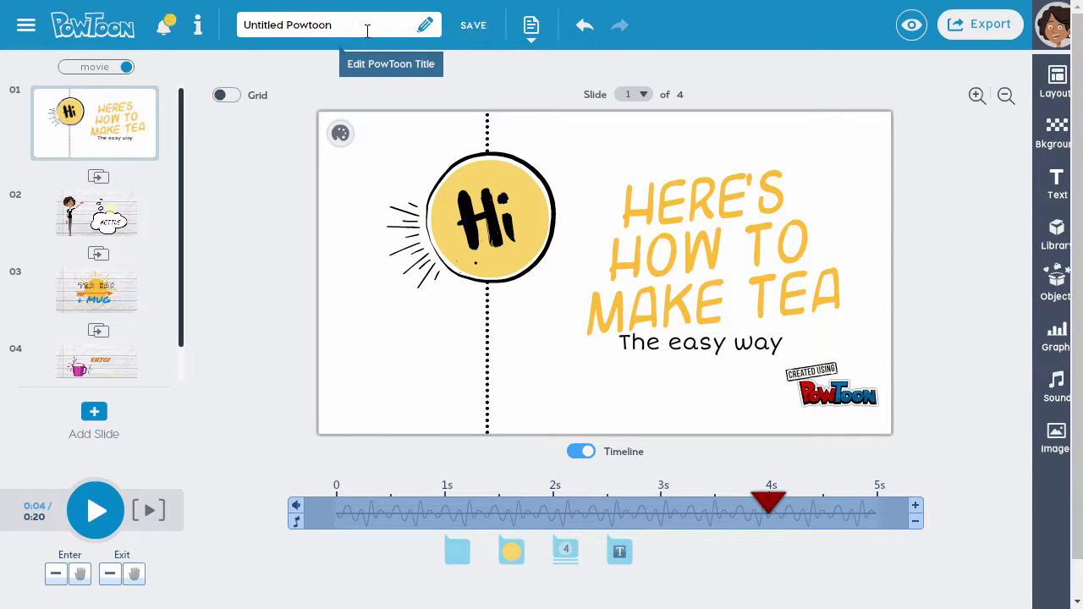
{"action": "left_click", "coordinate": [912, 27]}
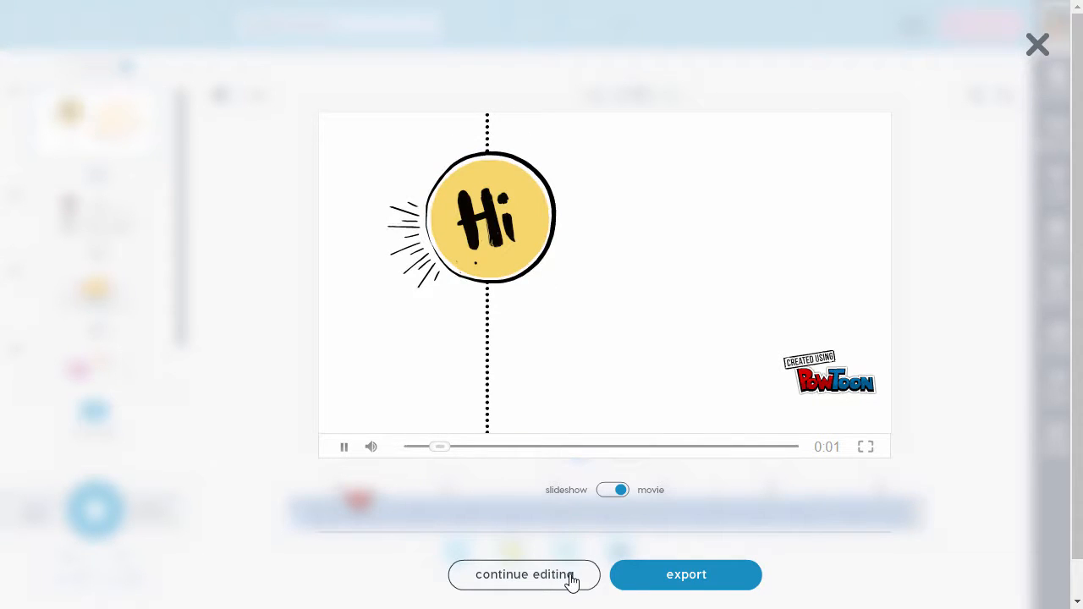
{"action": "left_click", "coordinate": [343, 449]}
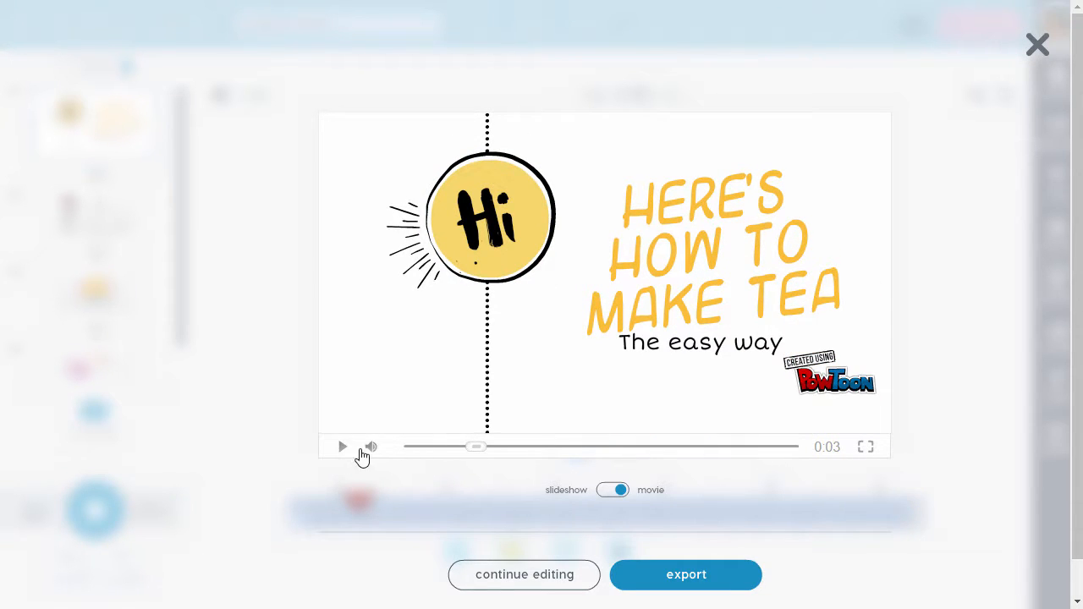
Proceed from the preview to the export options and try to download the Powtoon as an MP4.
{"action": "left_click", "coordinate": [684, 579]}
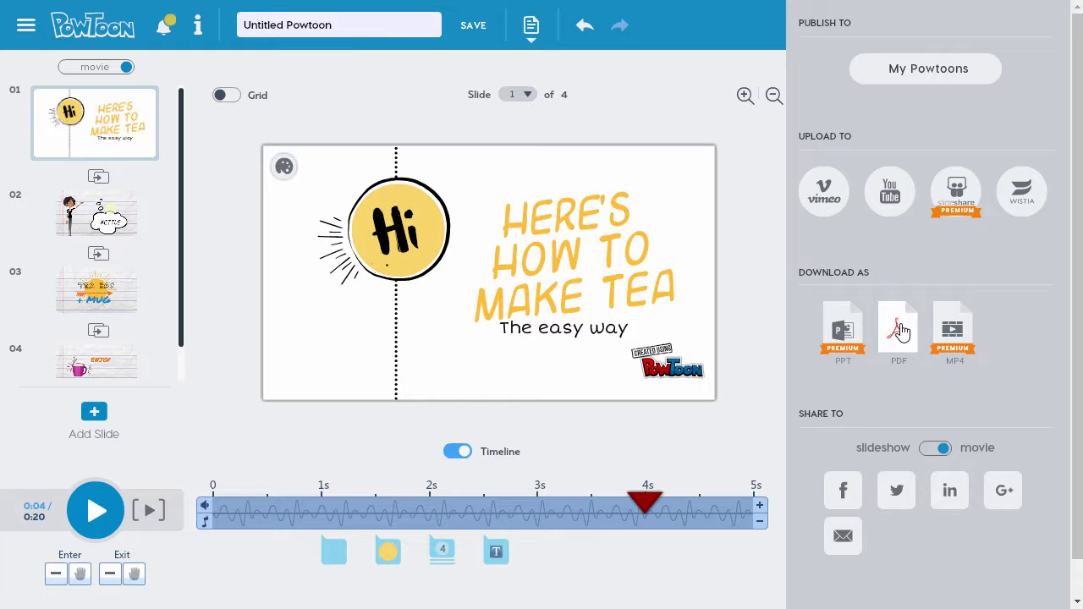
{"action": "left_click", "coordinate": [971, 323]}
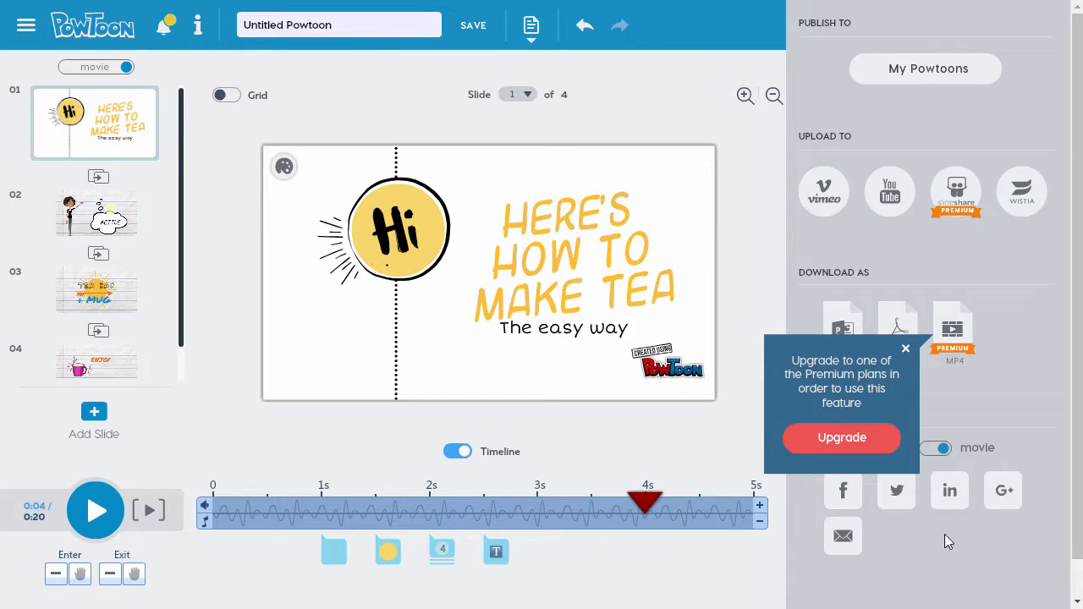
{"action": "left_click", "coordinate": [1038, 415]}
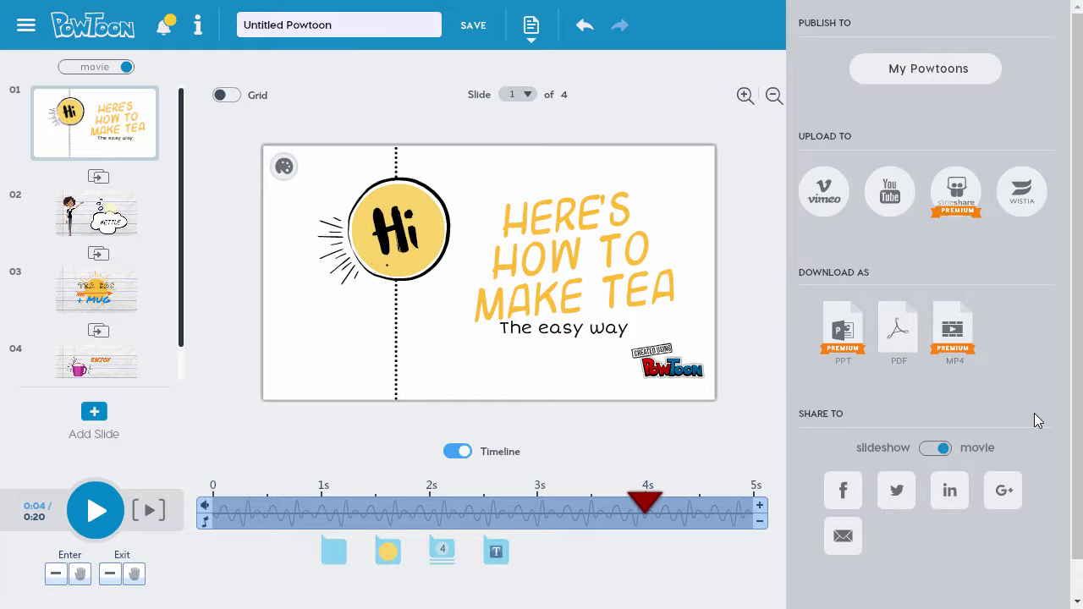
Publish the Powtoon publicly to My Powtoons in the Personal / Social / Fun category, at Standard 480 quality with the watermark shown.
{"action": "left_click", "coordinate": [920, 72]}
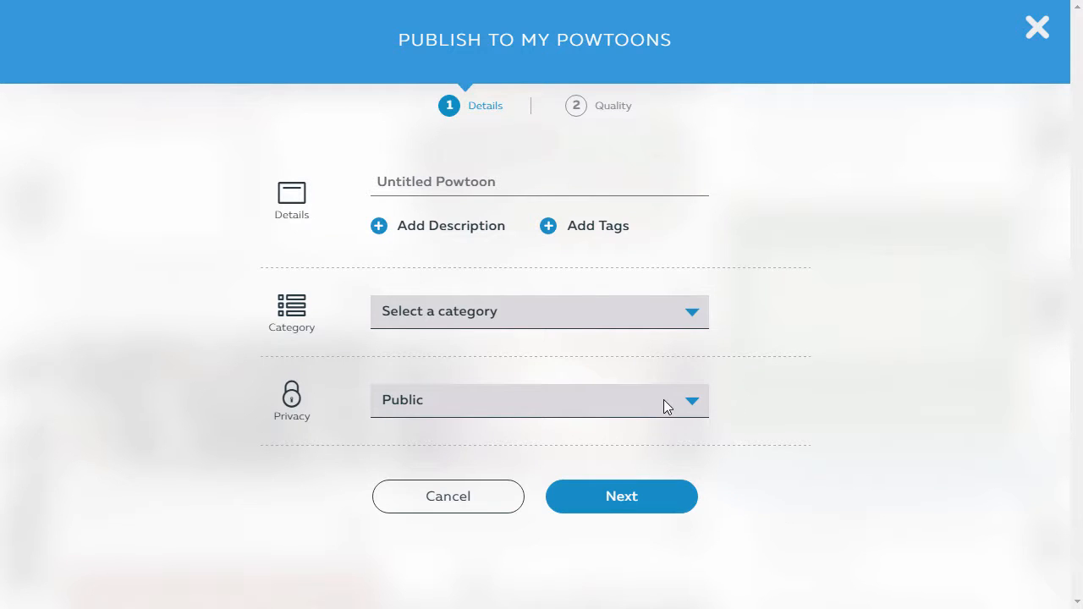
{"action": "left_click", "coordinate": [636, 501]}
{"action": "left_click", "coordinate": [609, 310]}
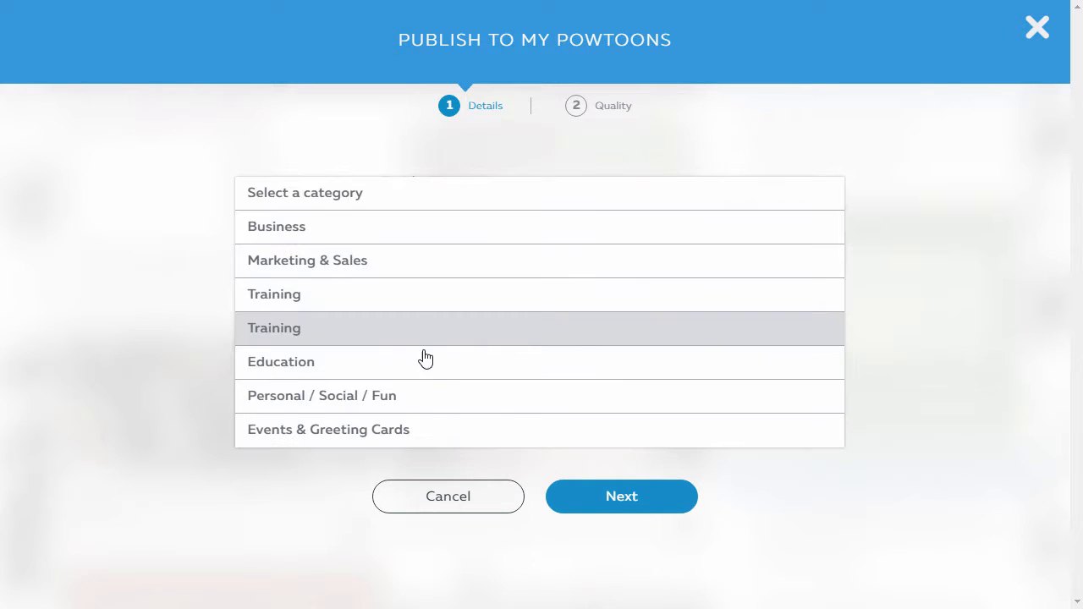
{"action": "left_click", "coordinate": [455, 404]}
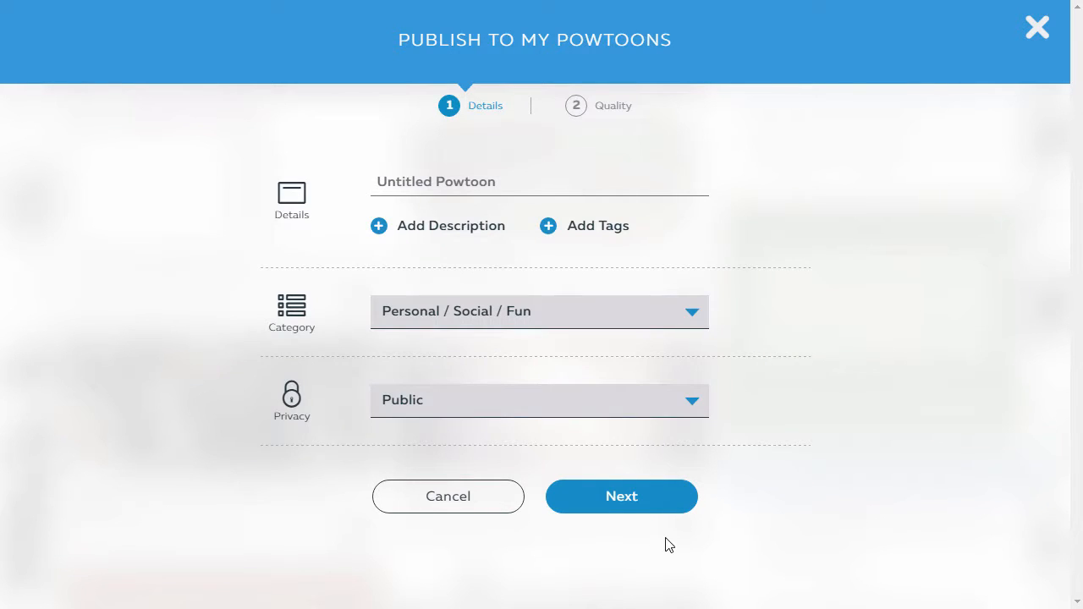
{"action": "left_click", "coordinate": [665, 514]}
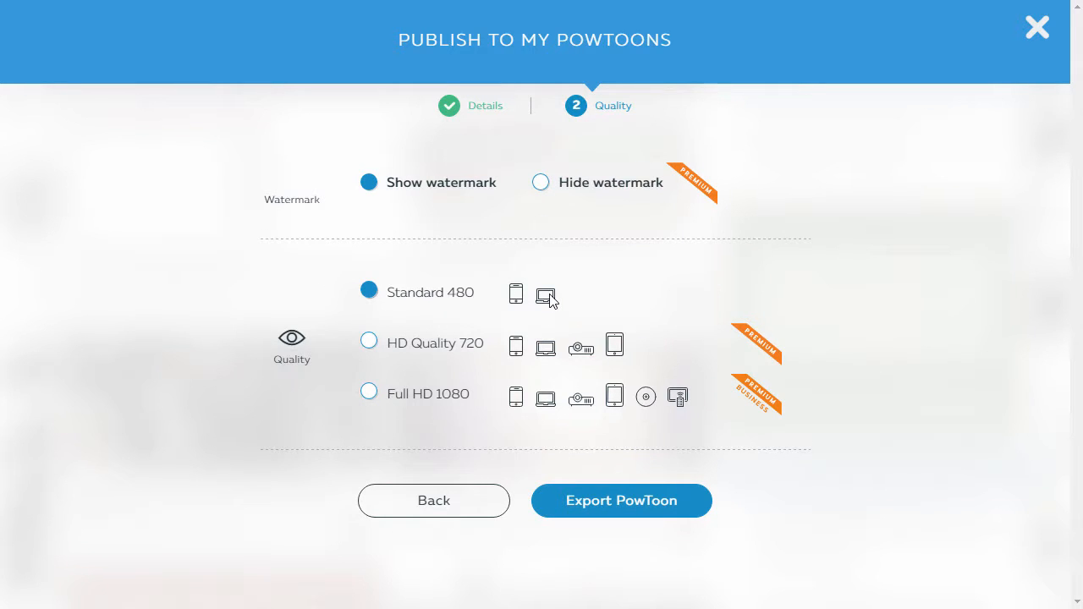
{"action": "left_click", "coordinate": [668, 510]}
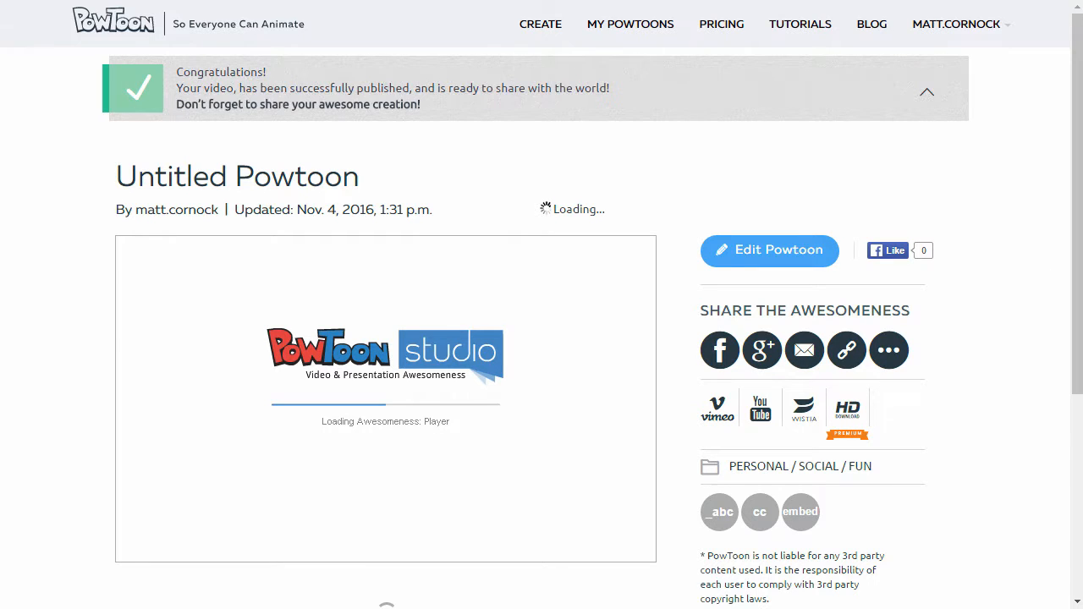
Copy the published Powtoon's web address and load it in a new incognito window.
{"action": "right_click", "coordinate": [465, 2]}
{"action": "left_click", "coordinate": [702, 41]}
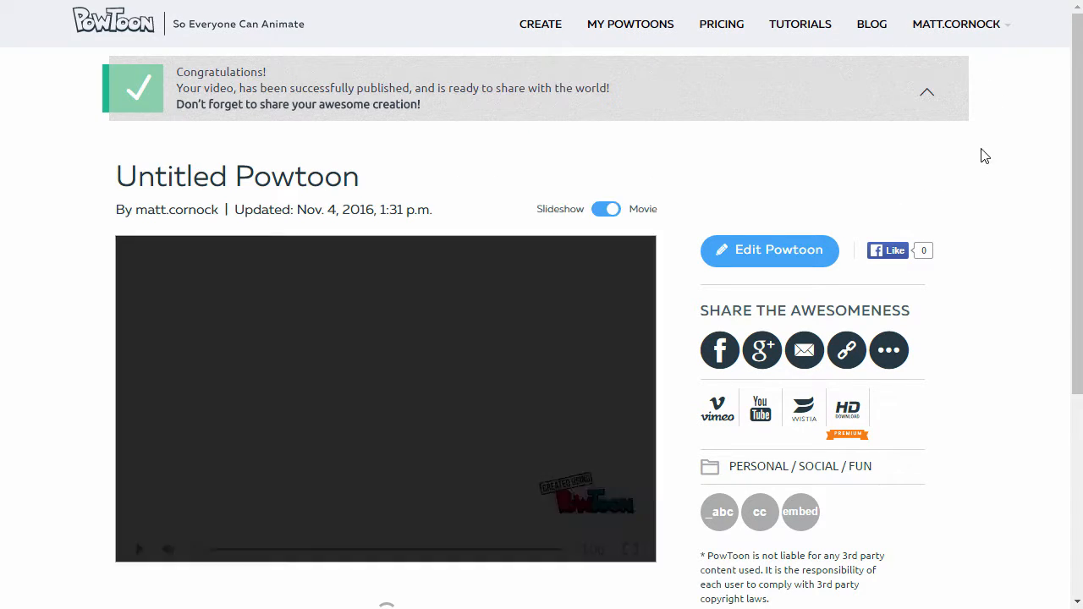
{"action": "left_click", "coordinate": [1068, 2]}
{"action": "left_click", "coordinate": [1056, 45]}
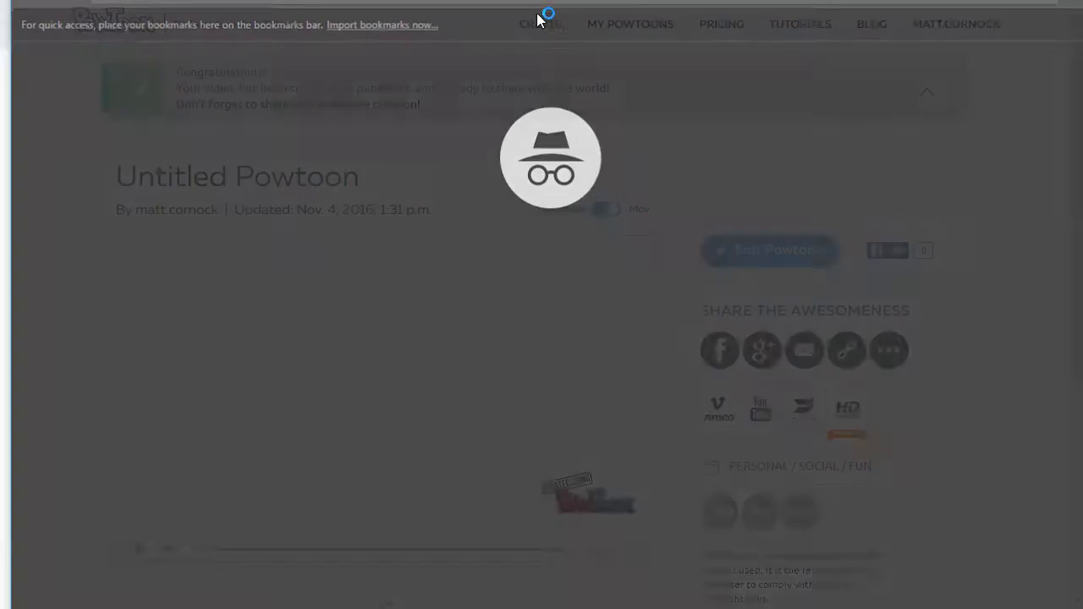
{"action": "right_click", "coordinate": [494, 2]}
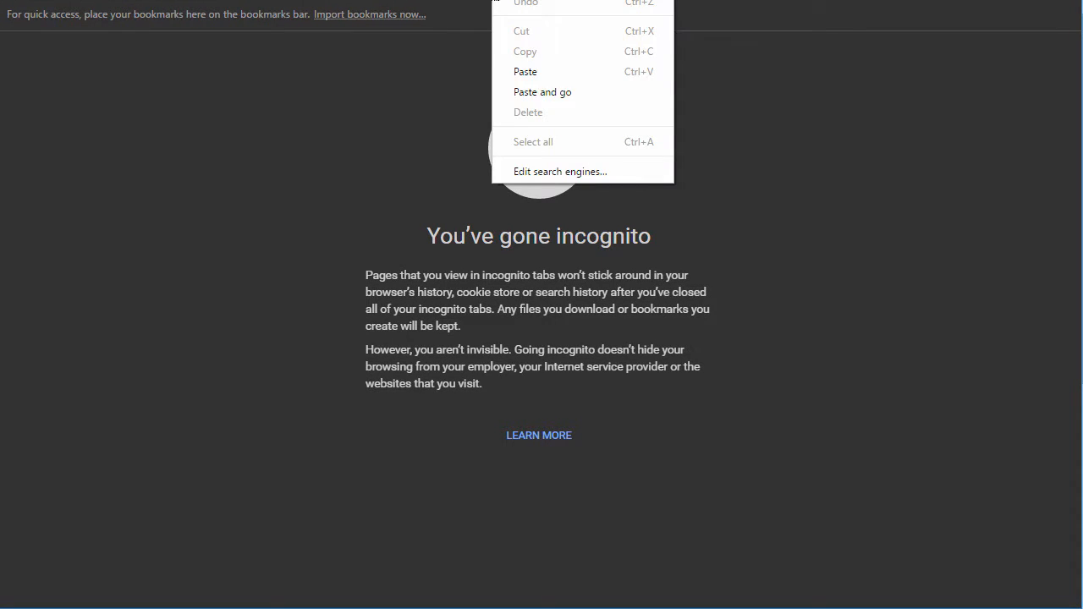
{"action": "left_click", "coordinate": [575, 92]}
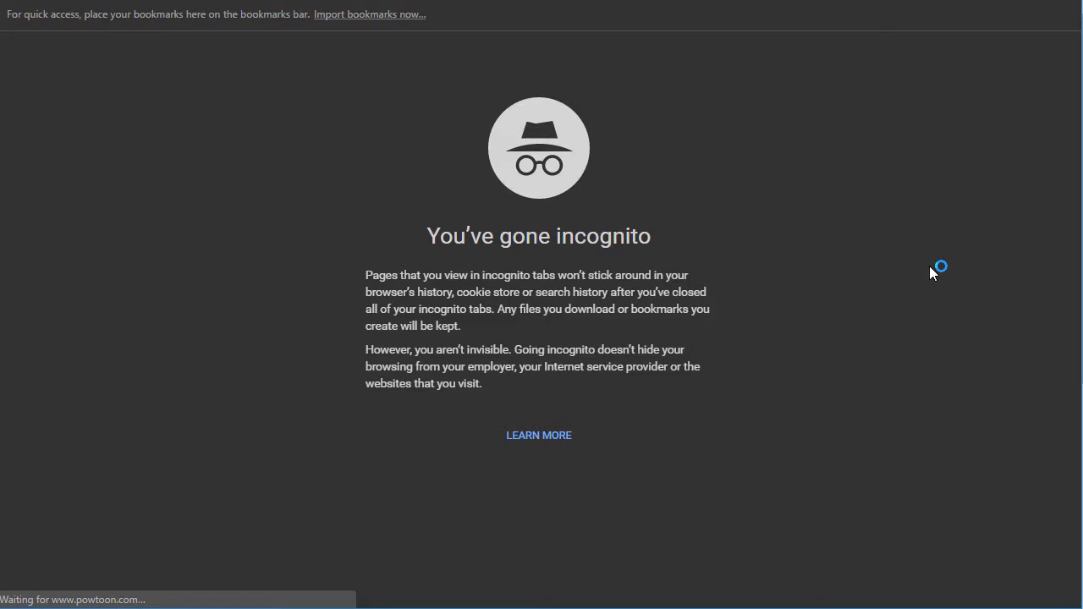